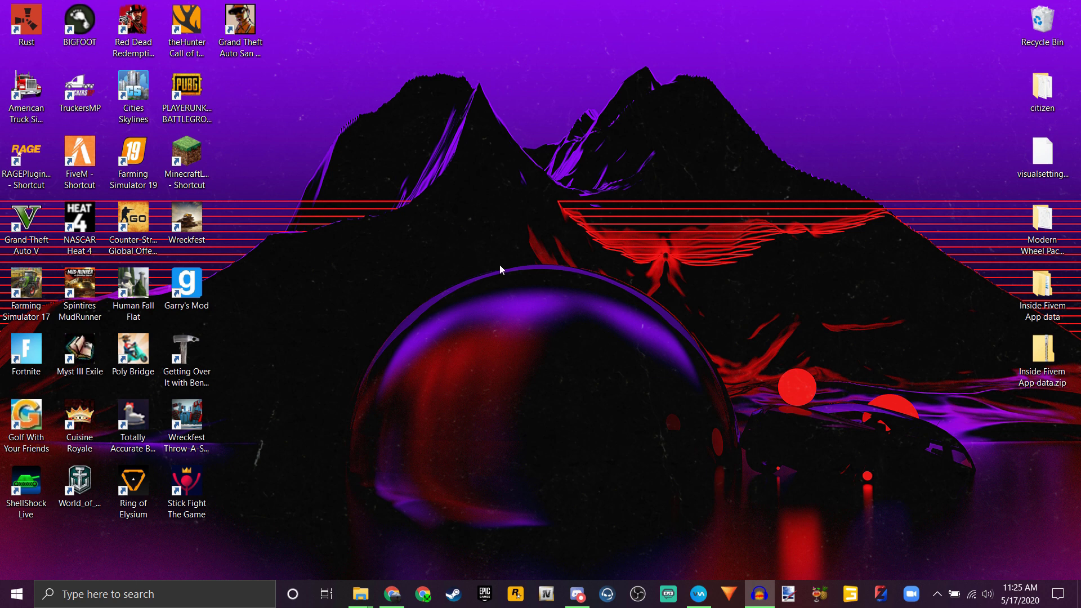
- Switch to the browser and review the Patreon First Release post about downloading the early access mod
{"action": "left_click", "coordinate": [392, 594]}
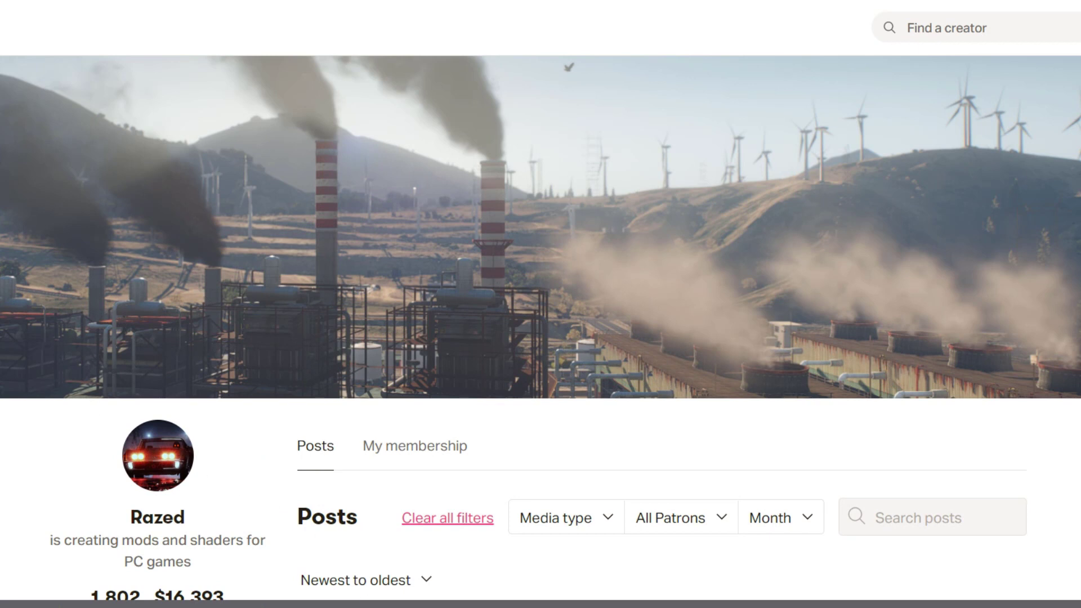
{"action": "scroll", "coordinate": [541, 327], "scroll_direction": "down", "scroll_amount": 5}
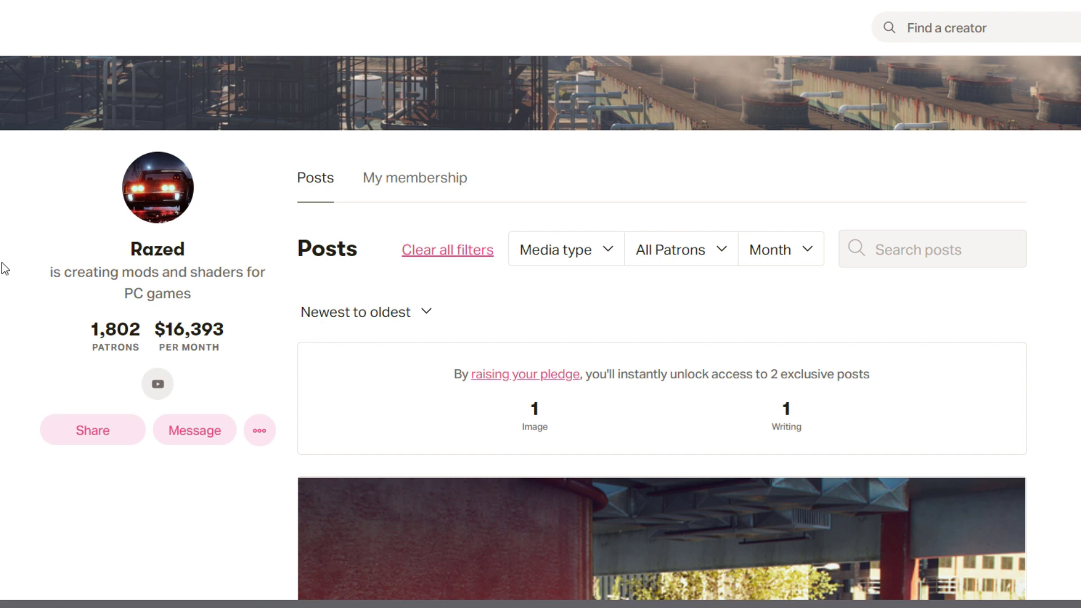
{"action": "scroll", "coordinate": [11, 257], "scroll_direction": "down", "scroll_amount": 8}
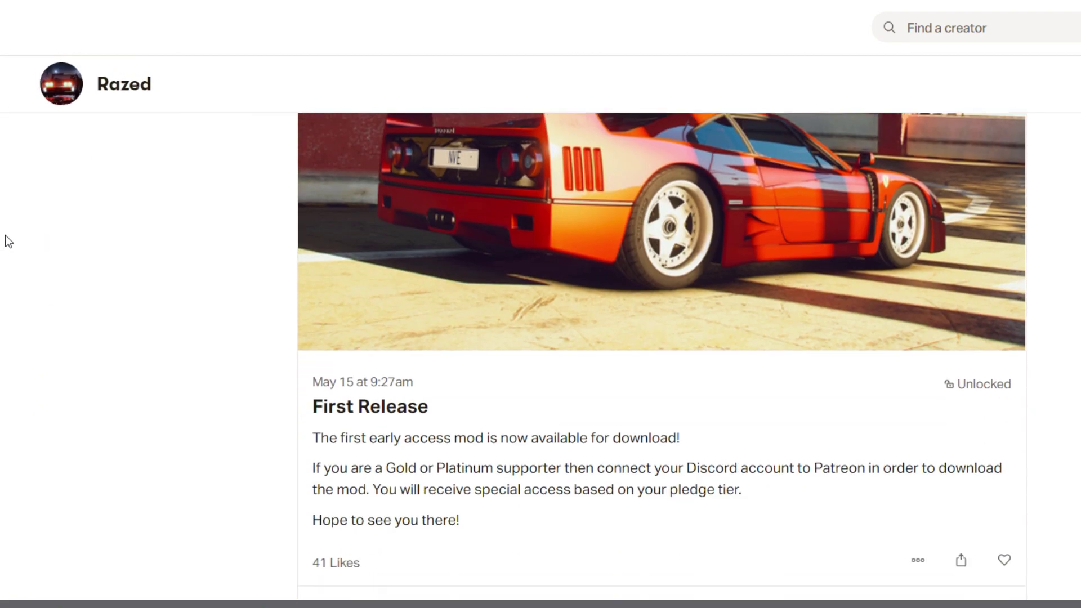
{"action": "scroll", "coordinate": [5, 243], "scroll_direction": "down", "scroll_amount": 10}
{"action": "scroll", "coordinate": [6, 239], "scroll_direction": "up", "scroll_amount": 18}
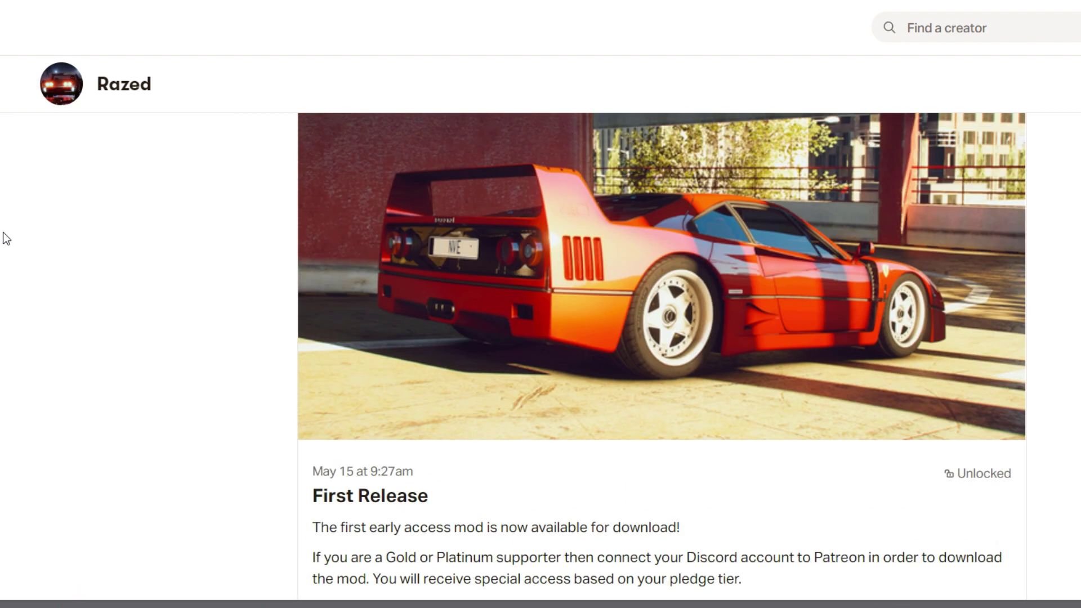
{"action": "scroll", "coordinate": [5, 245], "scroll_direction": "down", "scroll_amount": 5}
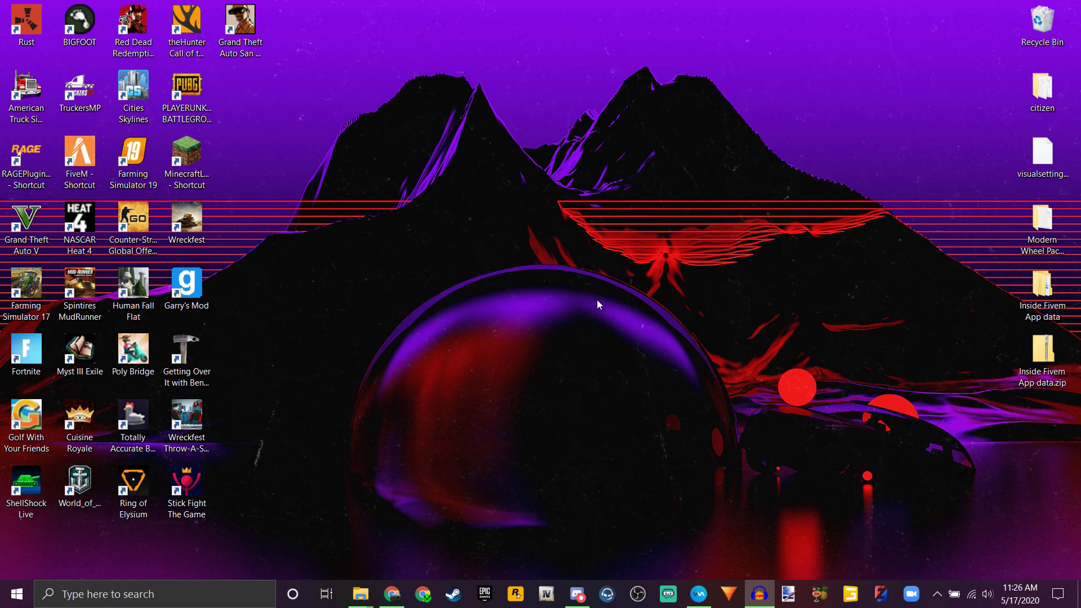
- Switch to File Explorer and open the NaturalVision Evolved - Early Access (May 2020 Build) folder
{"action": "mouse_move", "coordinate": [361, 603]}
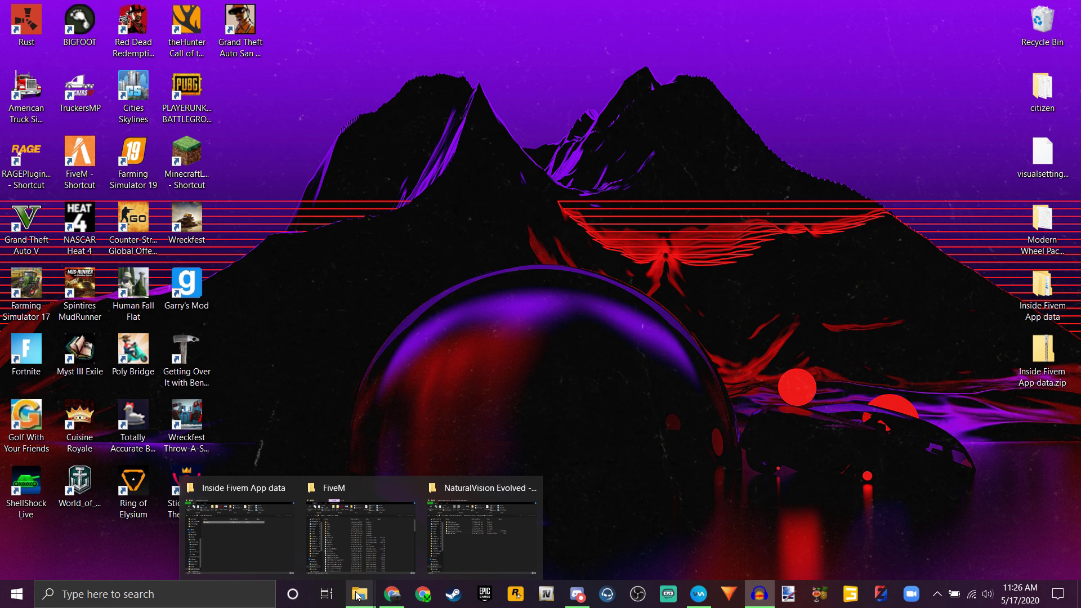
{"action": "left_click", "coordinate": [444, 519]}
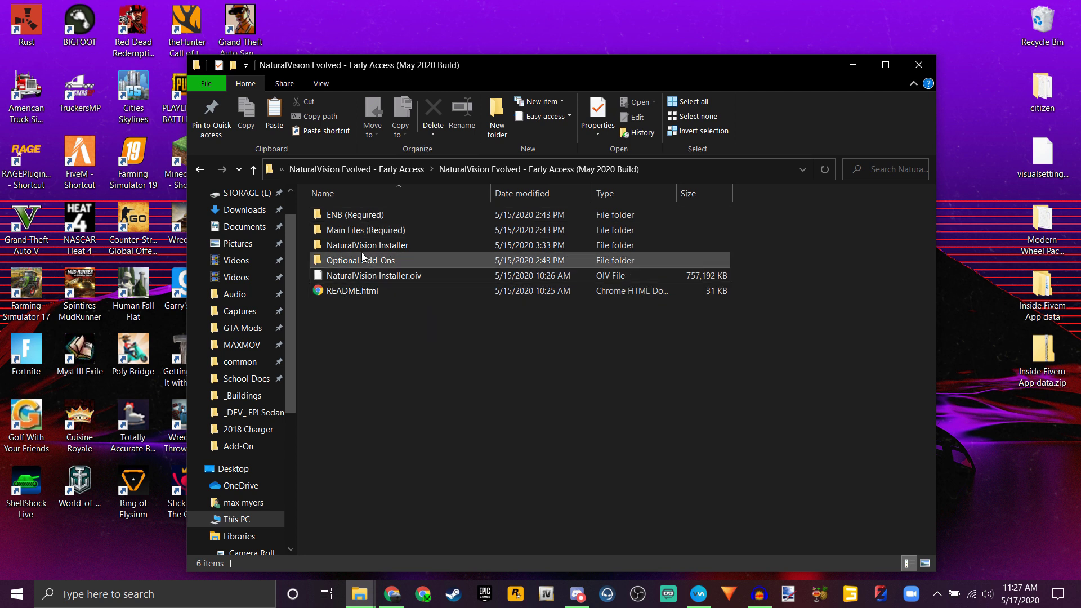
{"action": "mouse_move", "coordinate": [363, 257]}
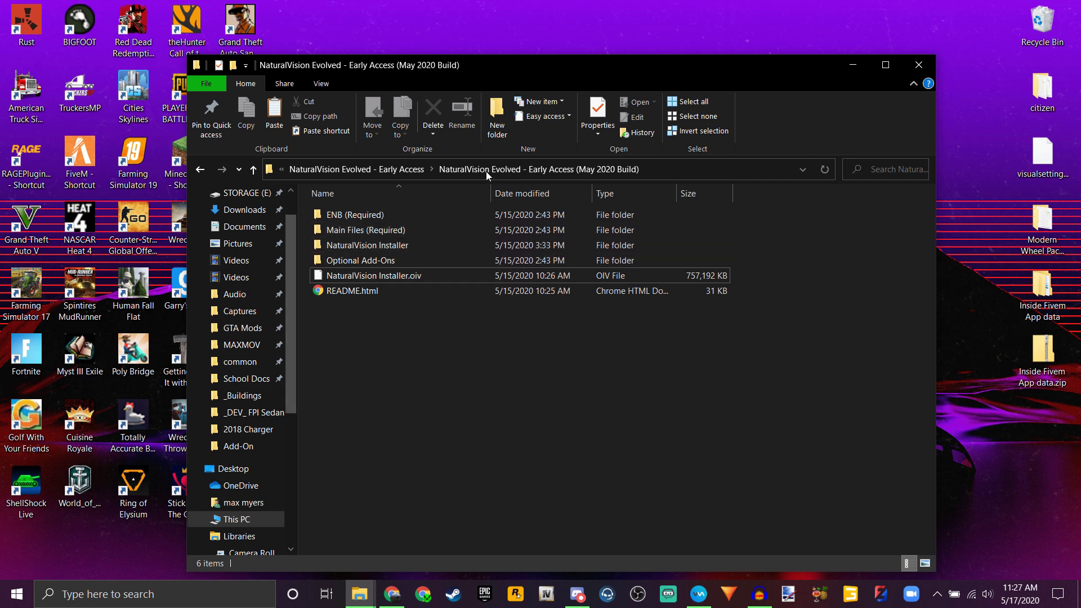
{"action": "left_click", "coordinate": [385, 176]}
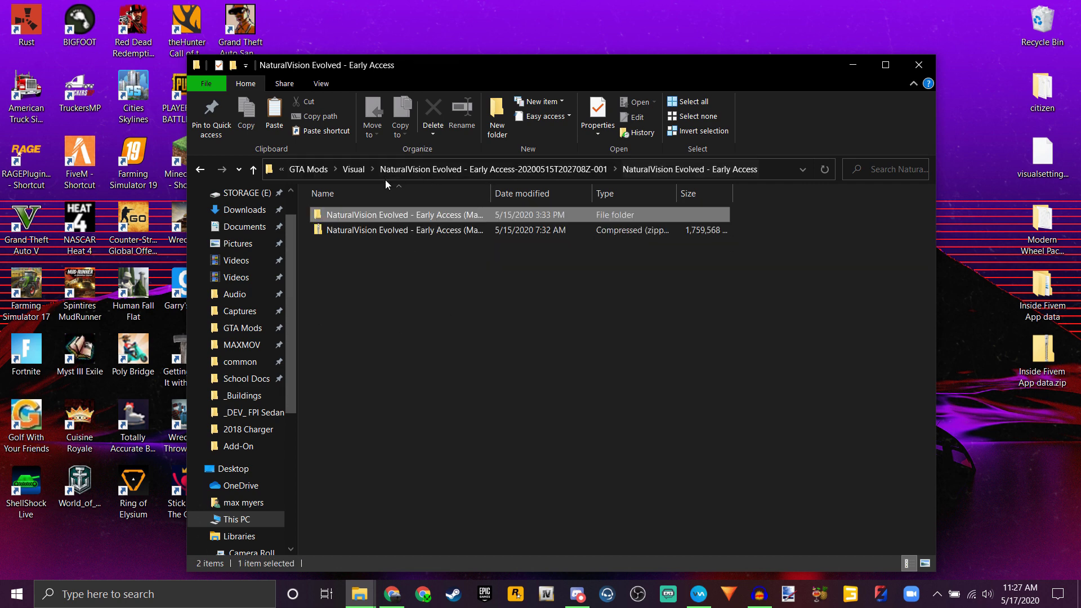
{"action": "double_click", "coordinate": [357, 218]}
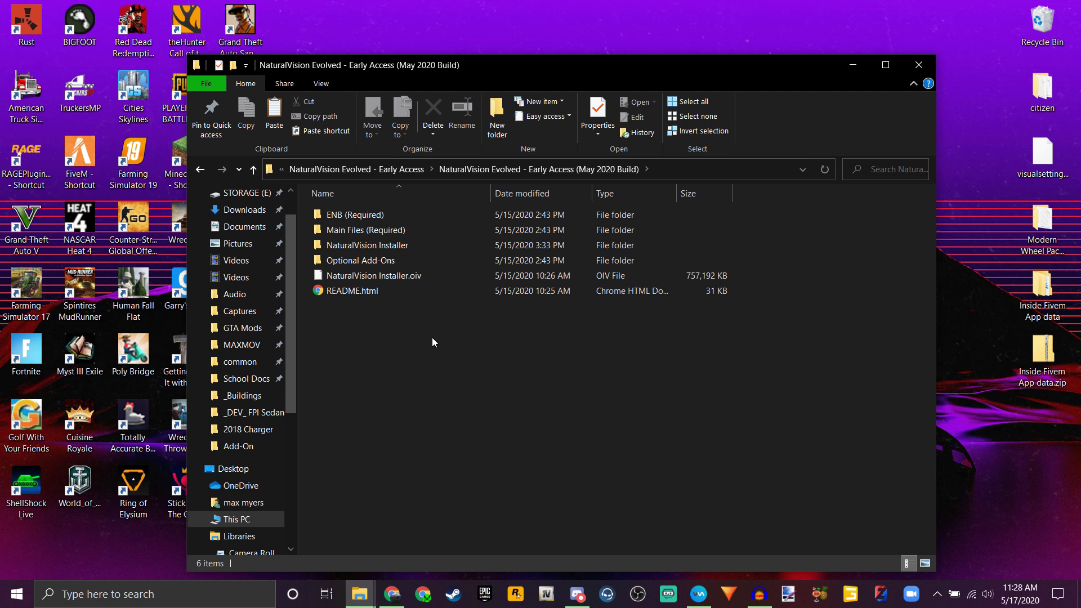
- Examine the 7-Zip extraction options for NaturalVision Installer.oiv without extracting it
{"action": "right_click", "coordinate": [412, 275]}
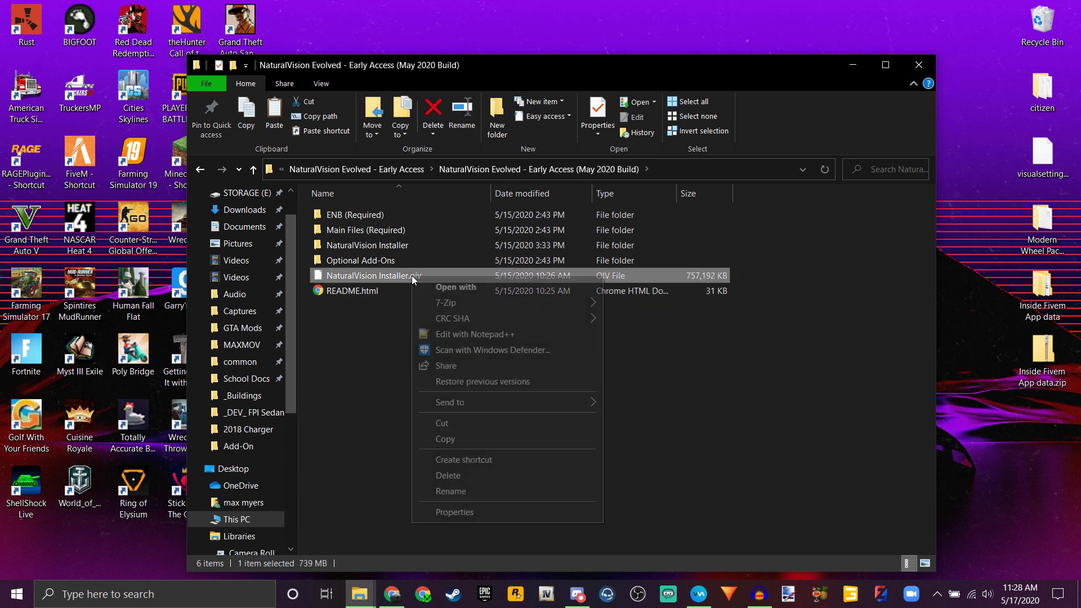
{"action": "mouse_move", "coordinate": [455, 304]}
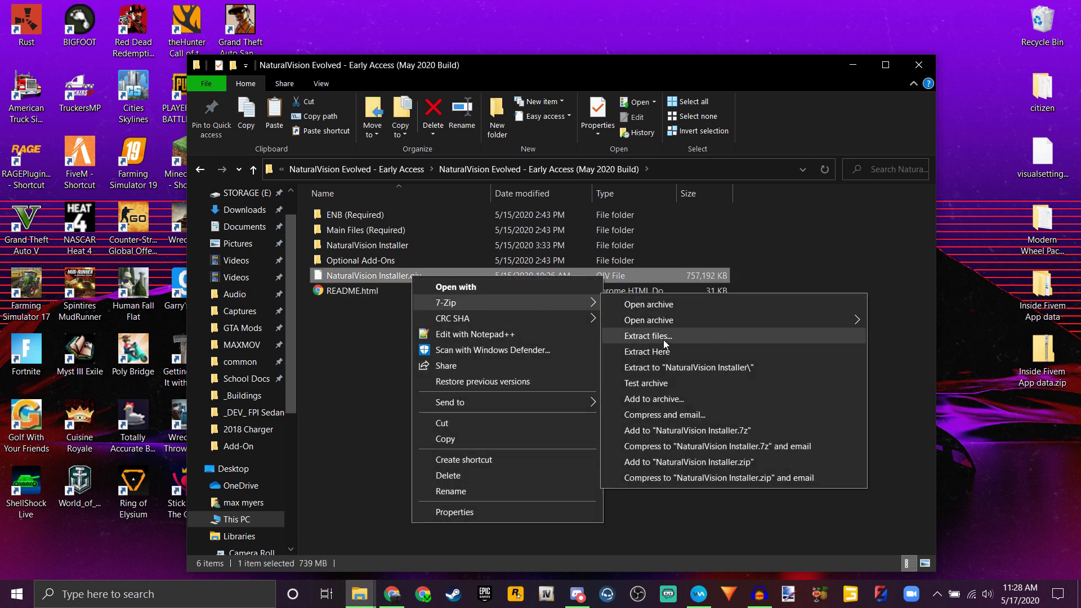
{"action": "left_click", "coordinate": [383, 334]}
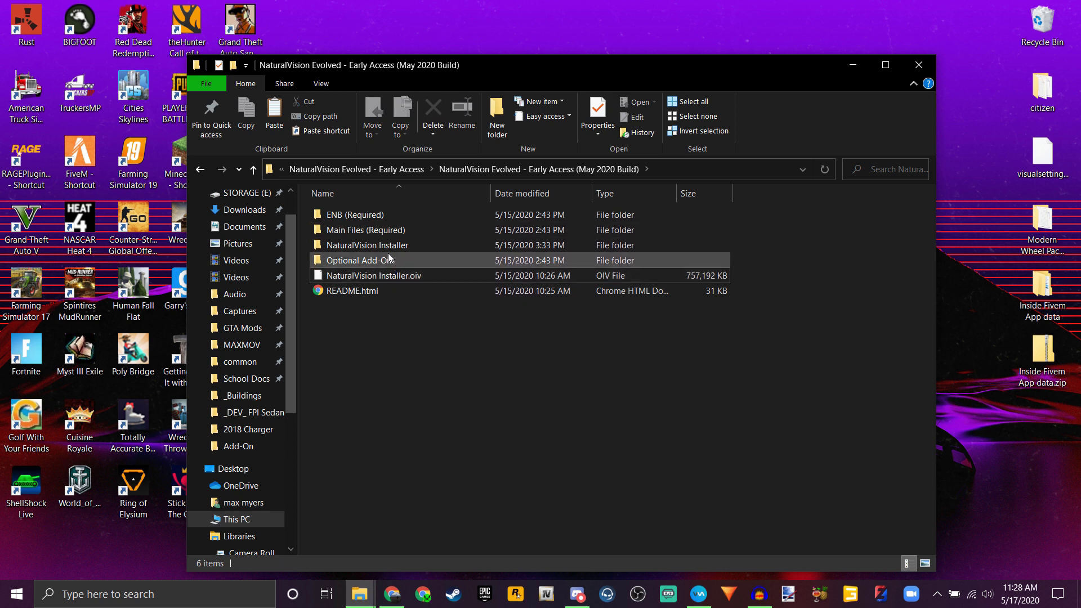
- Open the content\mod folder inside the extracted NaturalVision Installer folder and look through its files
{"action": "mouse_move", "coordinate": [394, 245]}
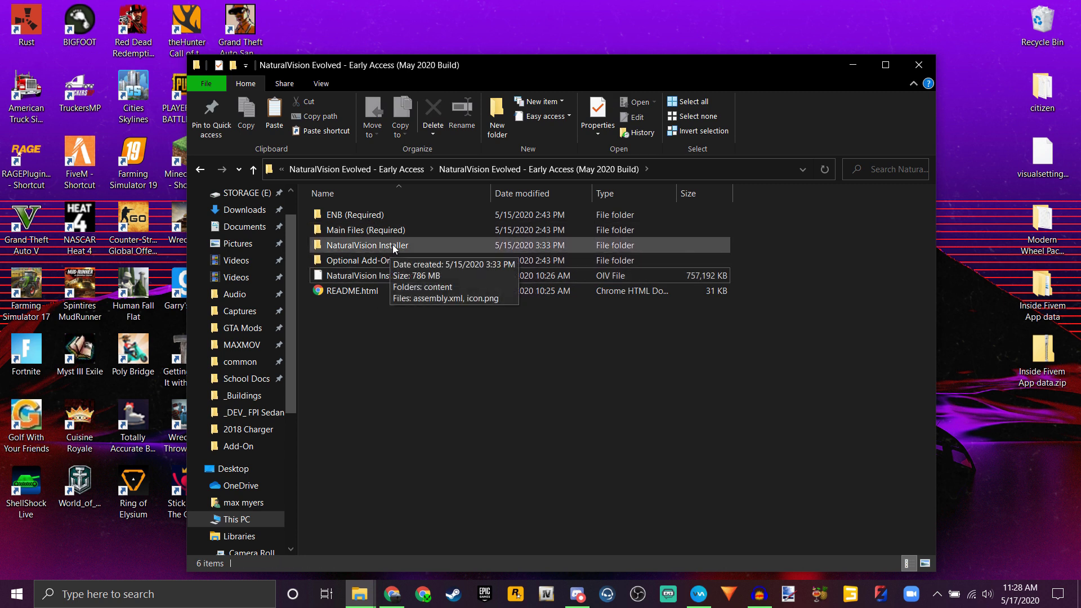
{"action": "left_click", "coordinate": [359, 245]}
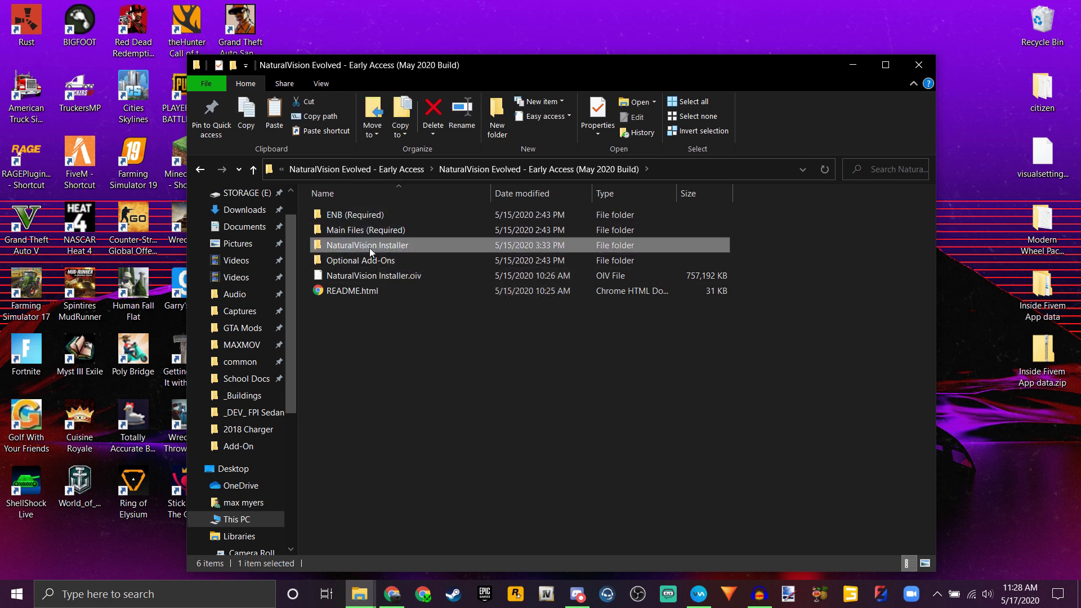
{"action": "mouse_move", "coordinate": [370, 251]}
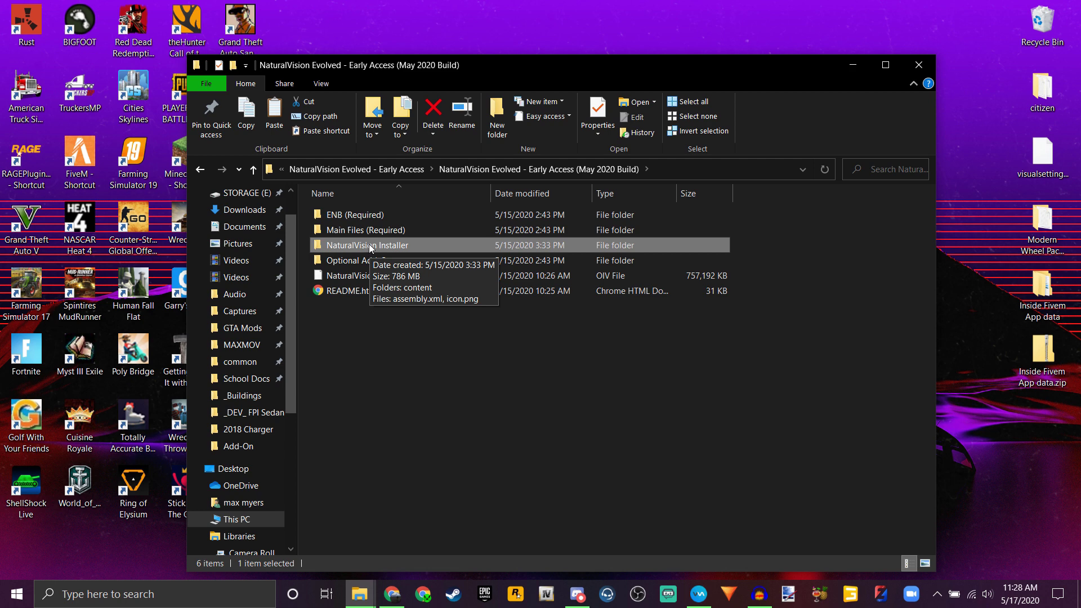
{"action": "double_click", "coordinate": [371, 248]}
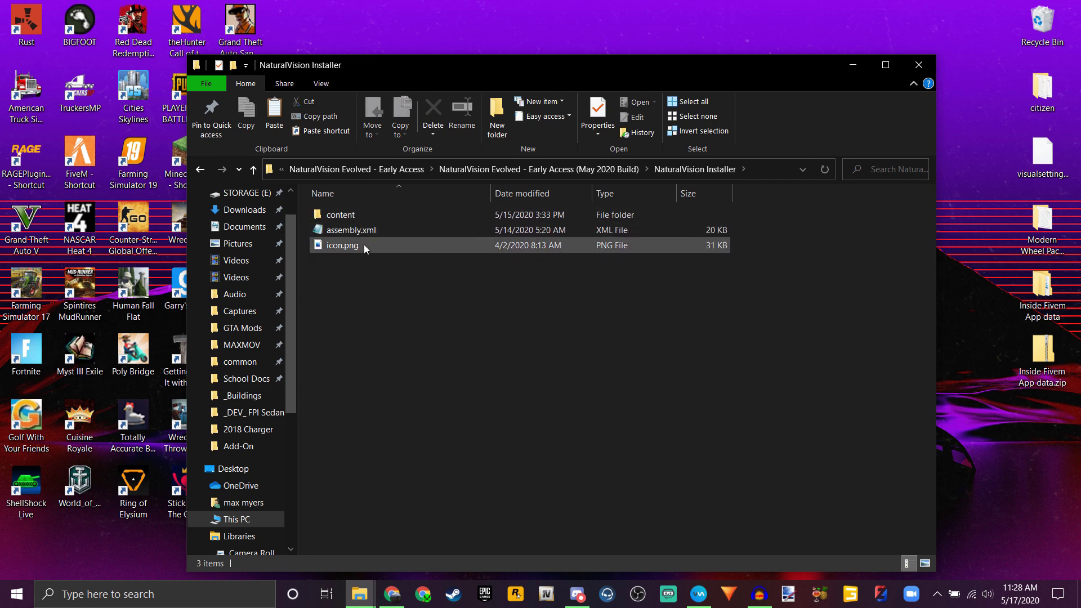
{"action": "double_click", "coordinate": [348, 214]}
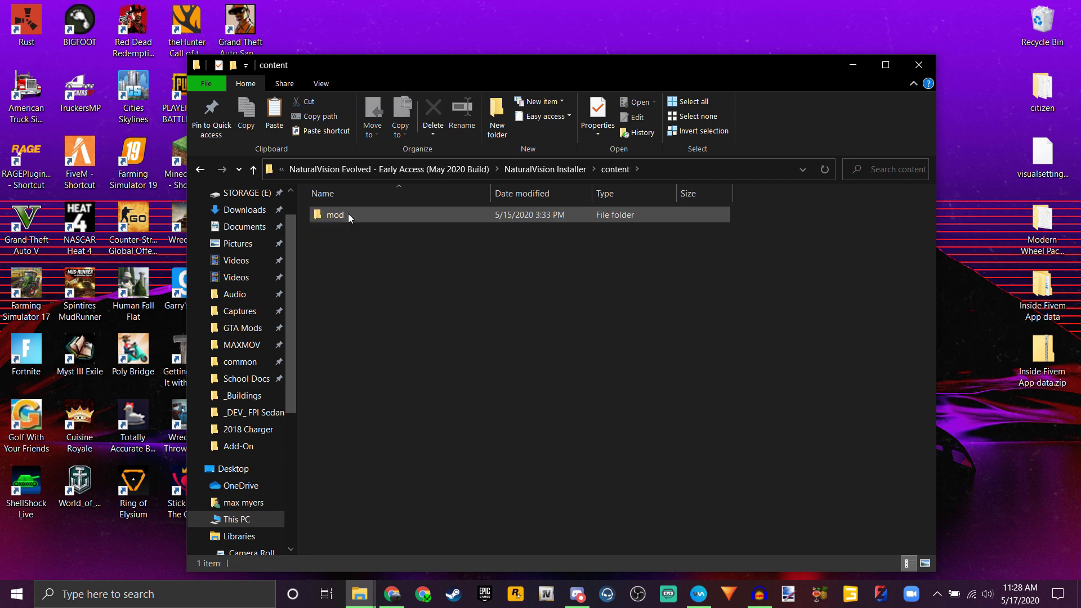
{"action": "double_click", "coordinate": [348, 214]}
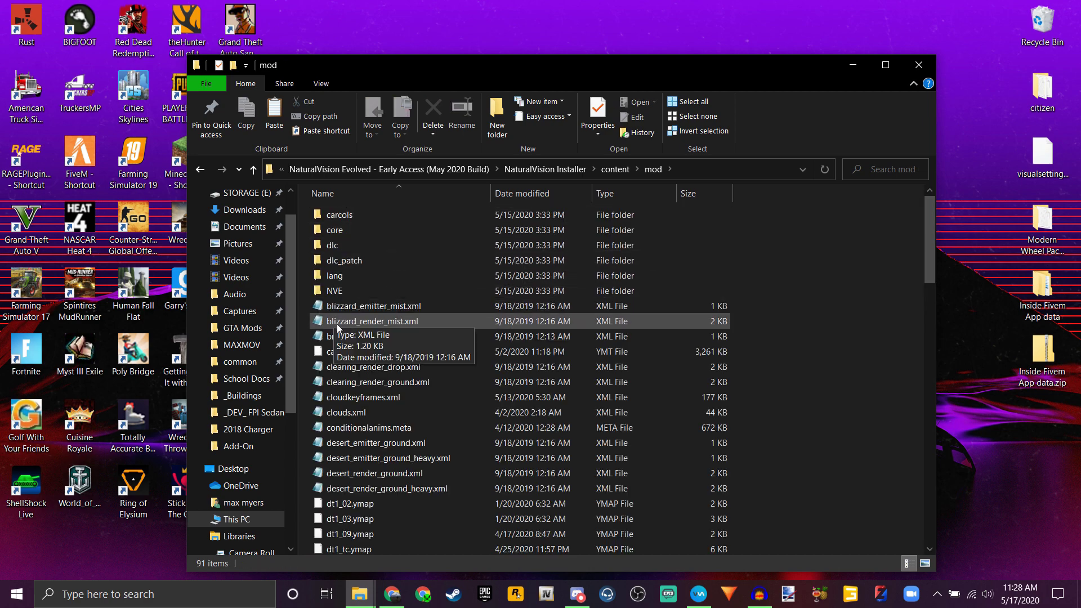
{"action": "scroll", "coordinate": [338, 327], "scroll_direction": "down", "scroll_amount": 5}
{"action": "scroll", "coordinate": [338, 324], "scroll_direction": "down", "scroll_amount": 10}
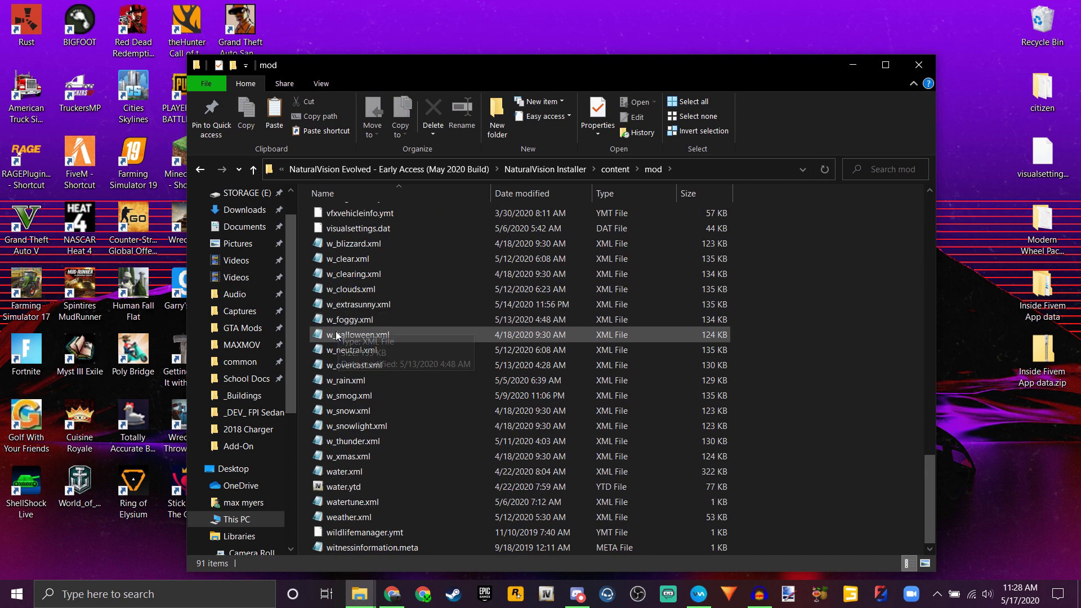
{"action": "scroll", "coordinate": [337, 329], "scroll_direction": "up", "scroll_amount": 7}
{"action": "scroll", "coordinate": [340, 333], "scroll_direction": "up", "scroll_amount": 15}
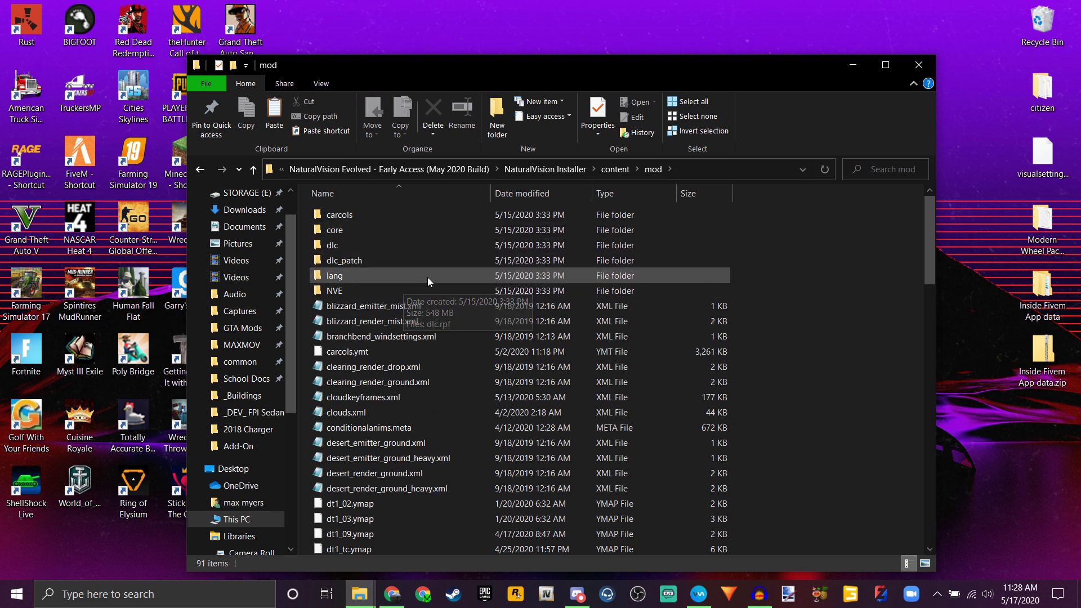
{"action": "mouse_move", "coordinate": [438, 276]}
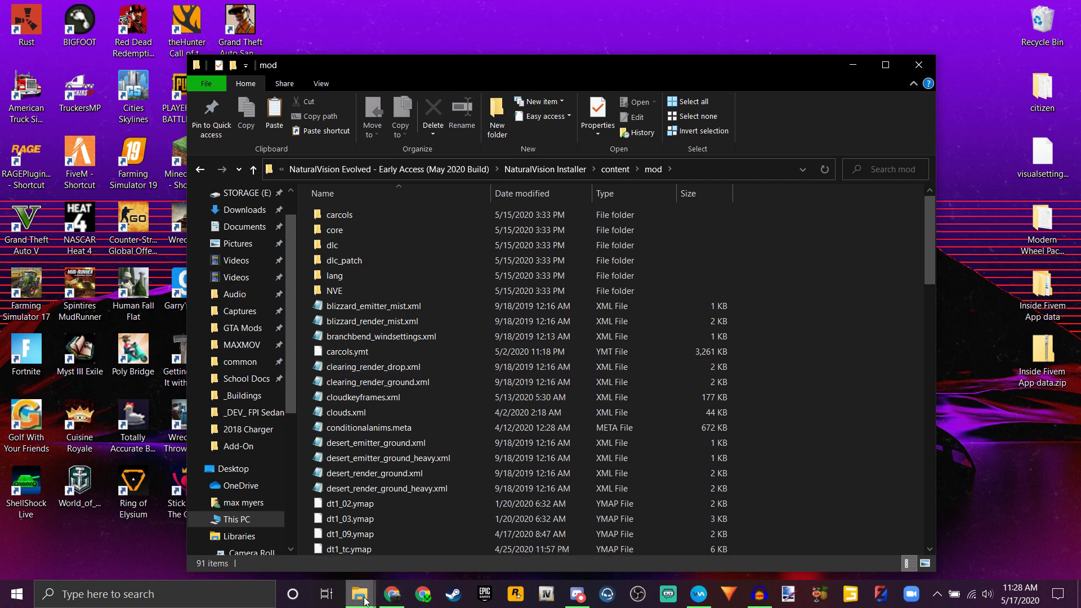
- Bring the FiveM folder window in front of the mod folder window
{"action": "mouse_move", "coordinate": [365, 599]}
{"action": "mouse_move", "coordinate": [237, 562]}
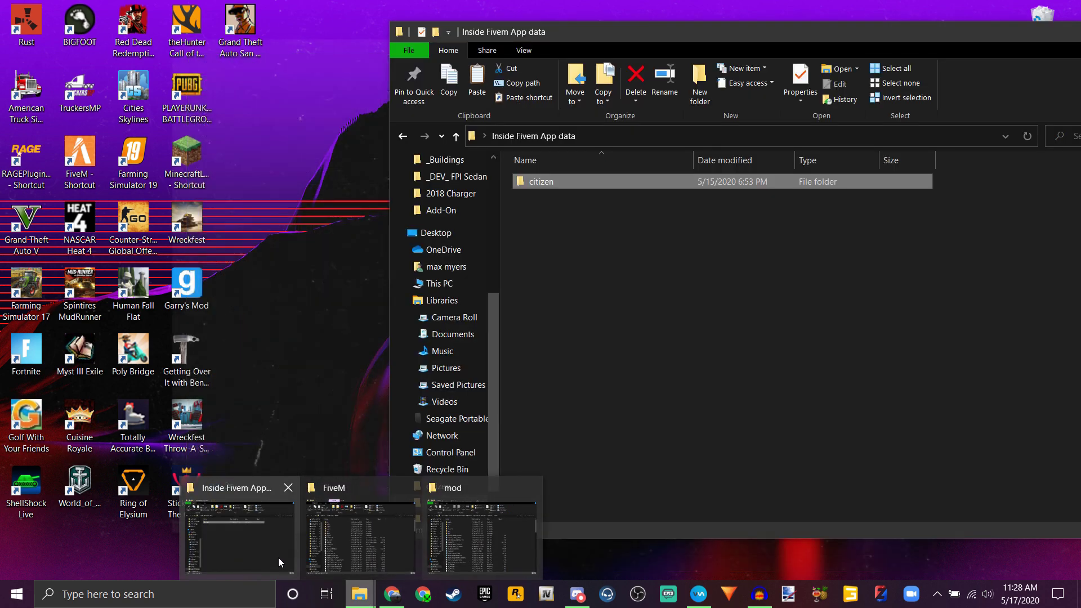
{"action": "left_click", "coordinate": [332, 549]}
{"action": "left_click_drag", "start_coordinate": [466, 30], "coordinate": [524, 46]}
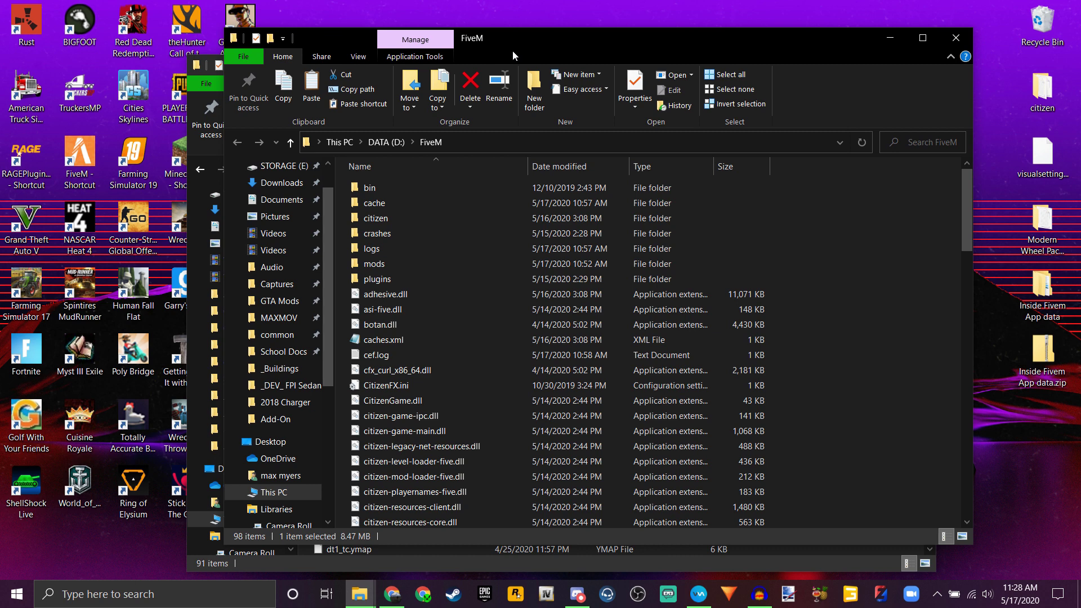
- Open the file location of the FiveM desktop shortcut and look through the installation folder
{"action": "right_click", "coordinate": [71, 158]}
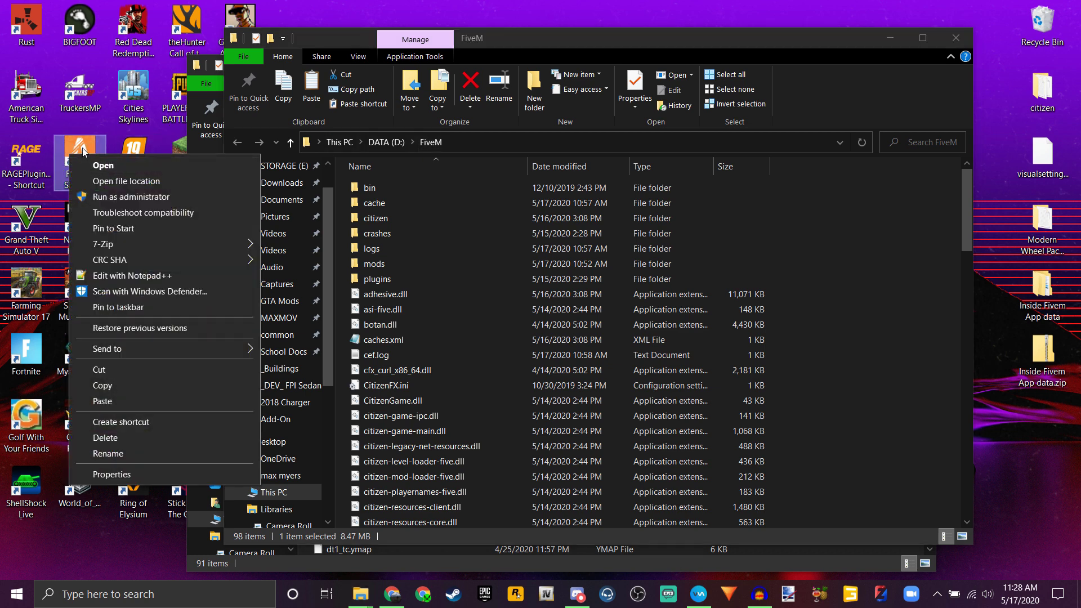
{"action": "left_click", "coordinate": [98, 182]}
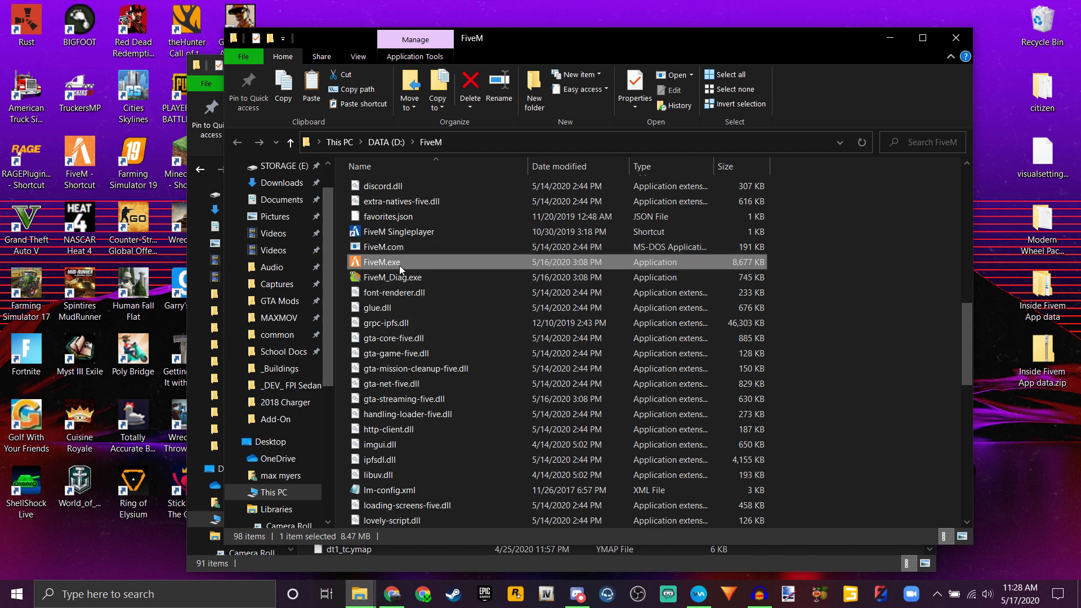
{"action": "scroll", "coordinate": [423, 355], "scroll_direction": "down", "scroll_amount": 7}
{"action": "scroll", "coordinate": [425, 355], "scroll_direction": "up", "scroll_amount": 13}
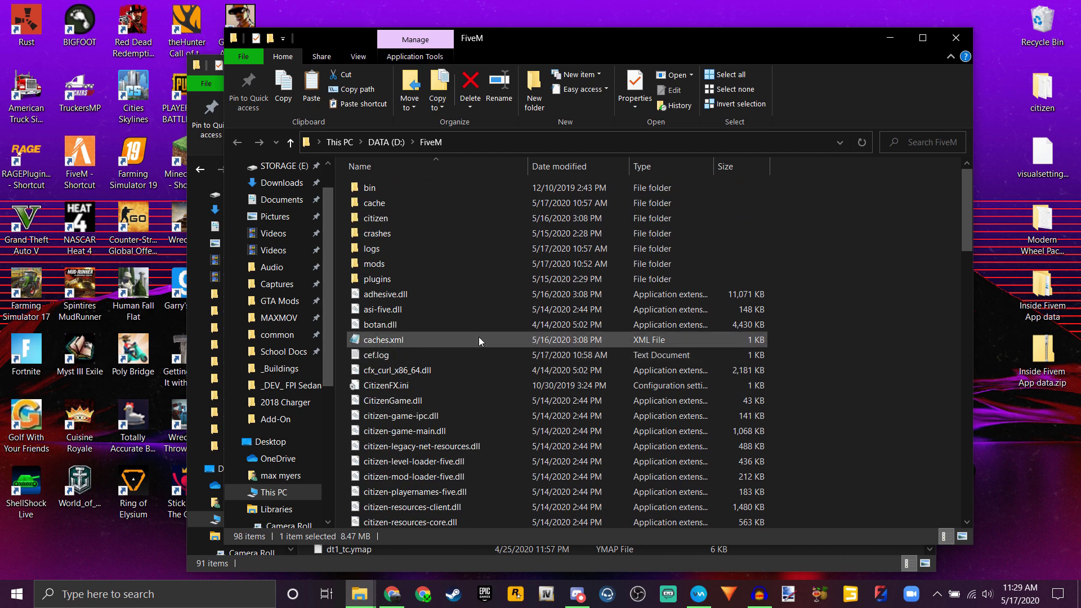
- Check the contents of the mods folder inside the FiveM installation and return to the FiveM folder
{"action": "double_click", "coordinate": [374, 265]}
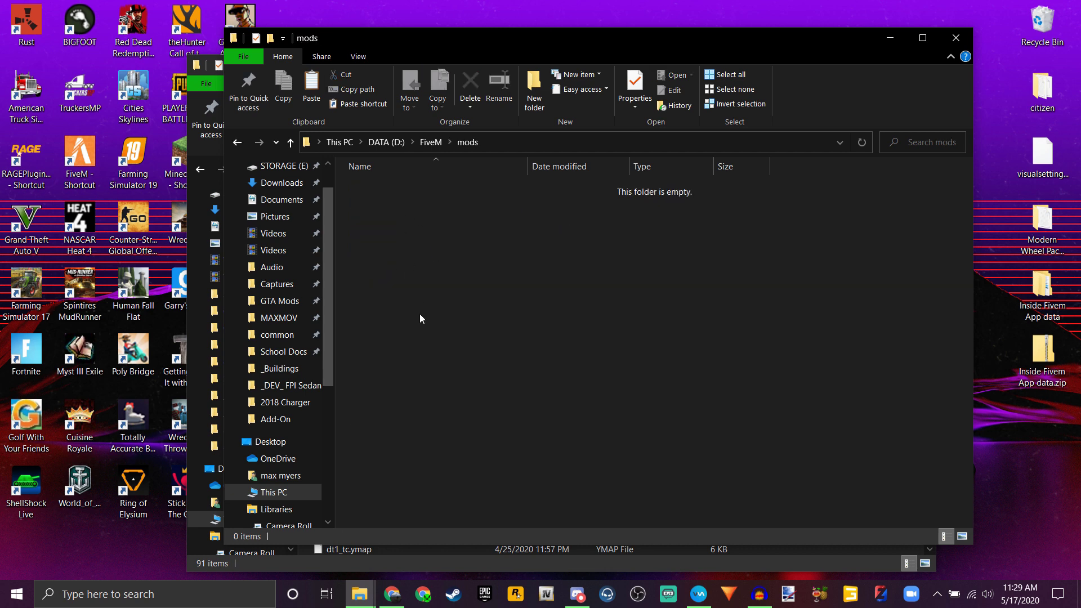
{"action": "left_click_drag", "start_coordinate": [420, 316], "coordinate": [384, 245]}
{"action": "left_click_drag", "start_coordinate": [465, 43], "coordinate": [505, 51]}
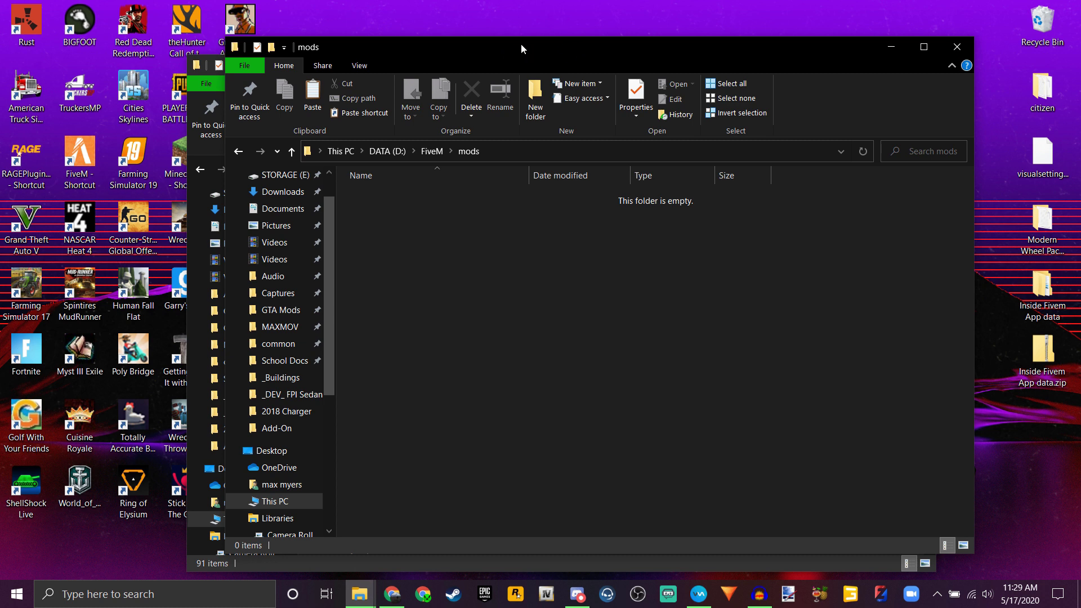
{"action": "left_click_drag", "start_coordinate": [521, 44], "coordinate": [501, 45]}
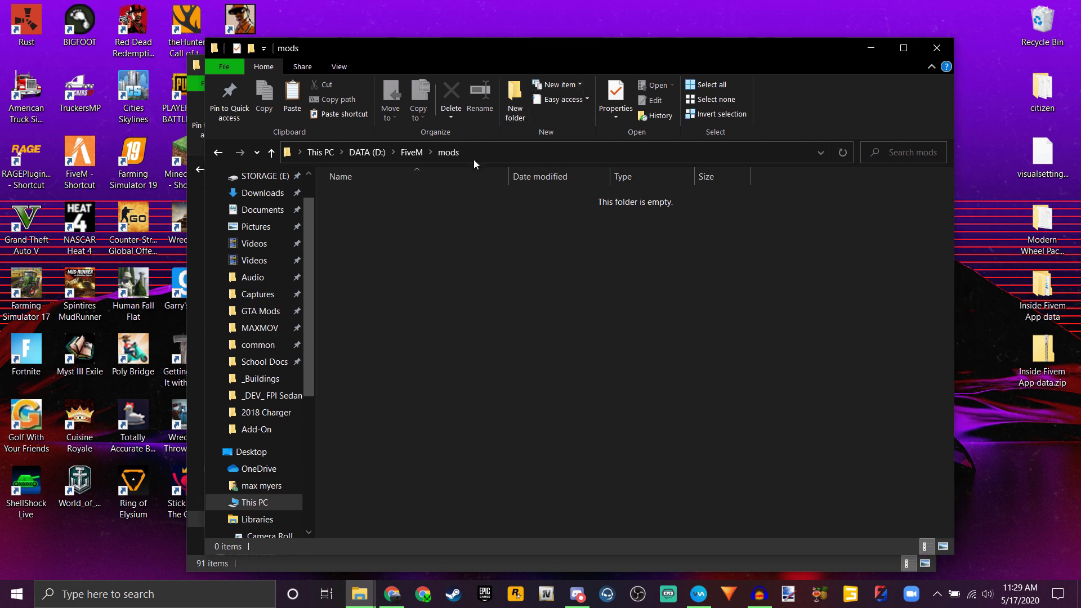
{"action": "key", "text": "BackSpace"}
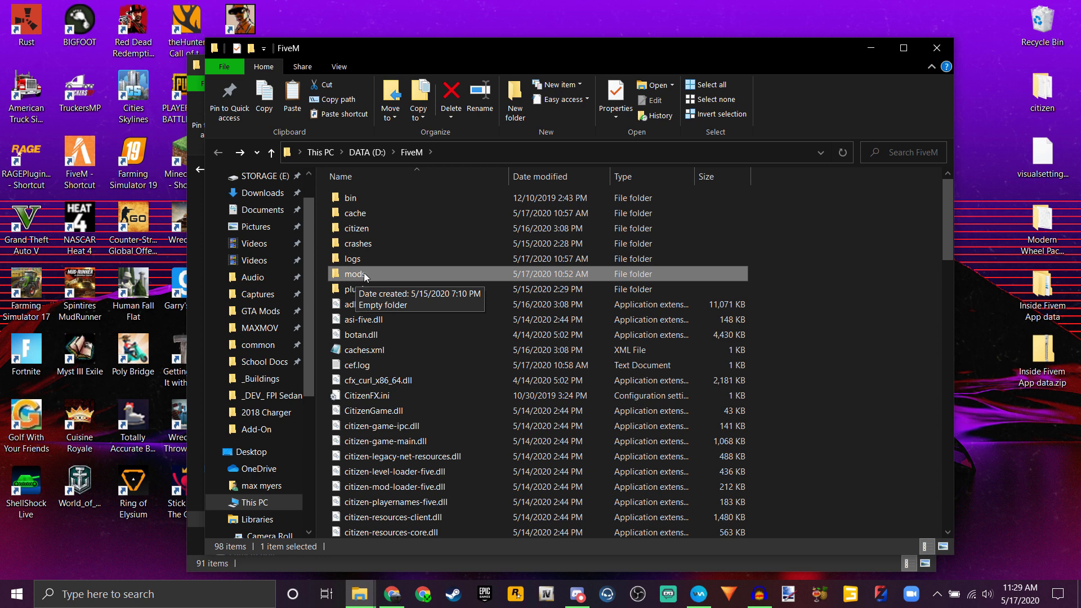
- Open FiveM's citizen folder and place the Inside Fivem App data window beside it
{"action": "double_click", "coordinate": [372, 234]}
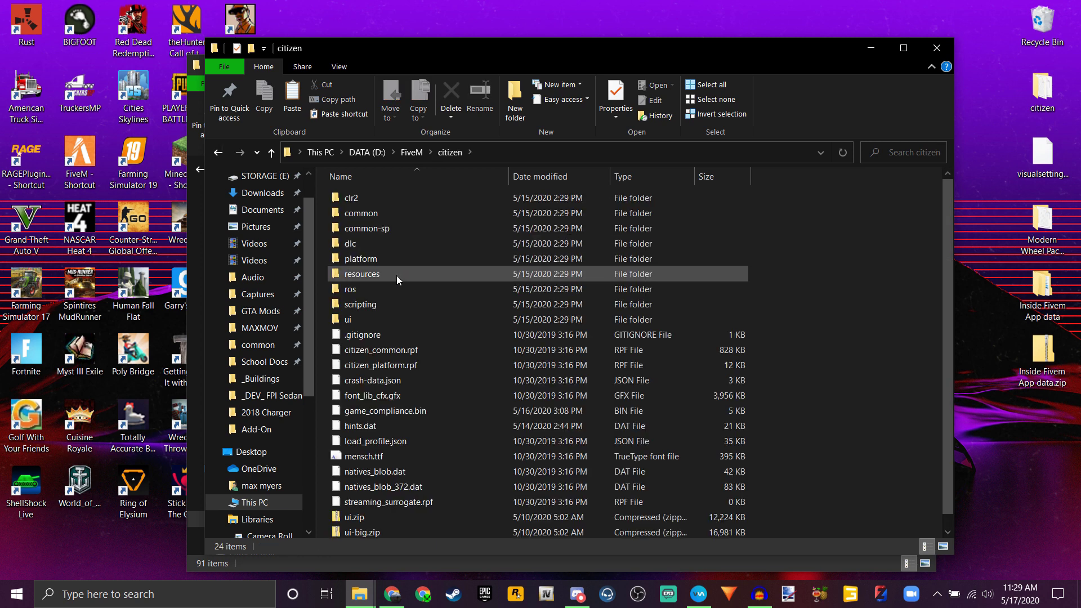
{"action": "left_click_drag", "start_coordinate": [472, 52], "coordinate": [410, 53]}
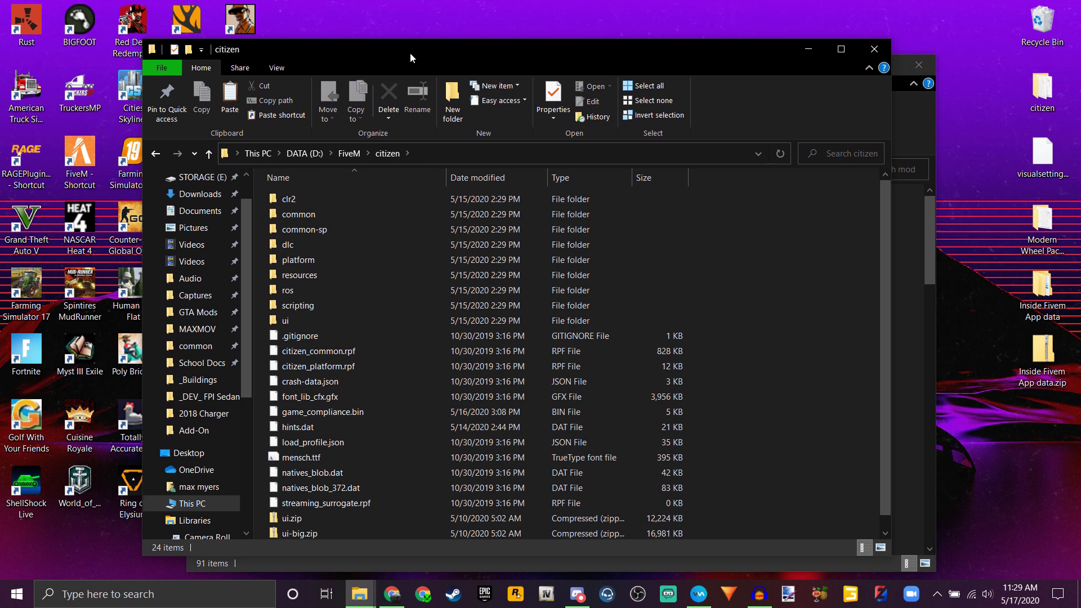
{"action": "mouse_move", "coordinate": [367, 603]}
{"action": "left_click", "coordinate": [239, 529]}
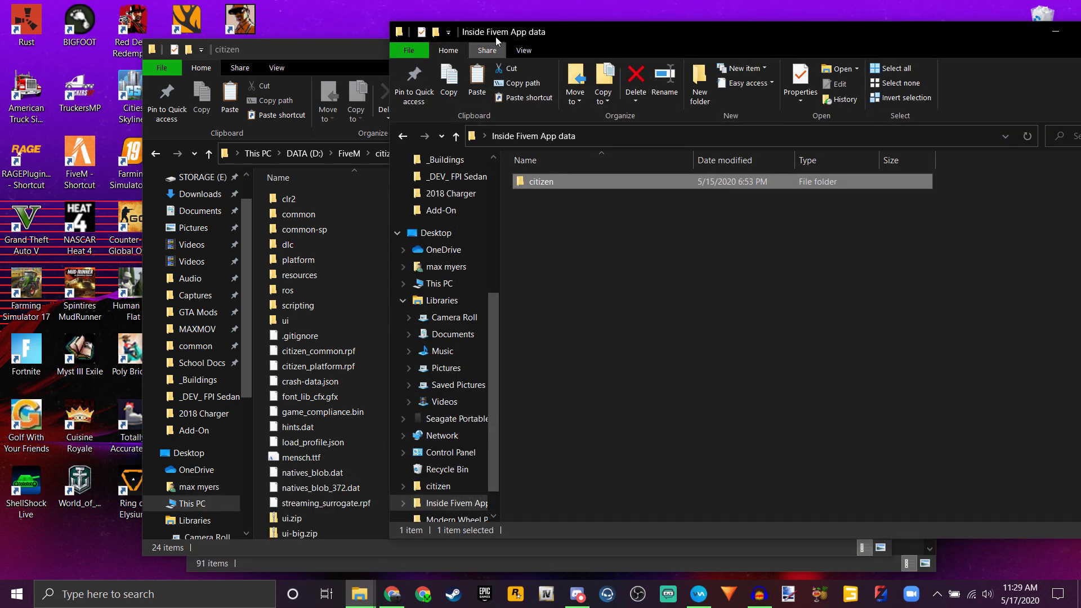
{"action": "left_click_drag", "start_coordinate": [580, 34], "coordinate": [572, 13]}
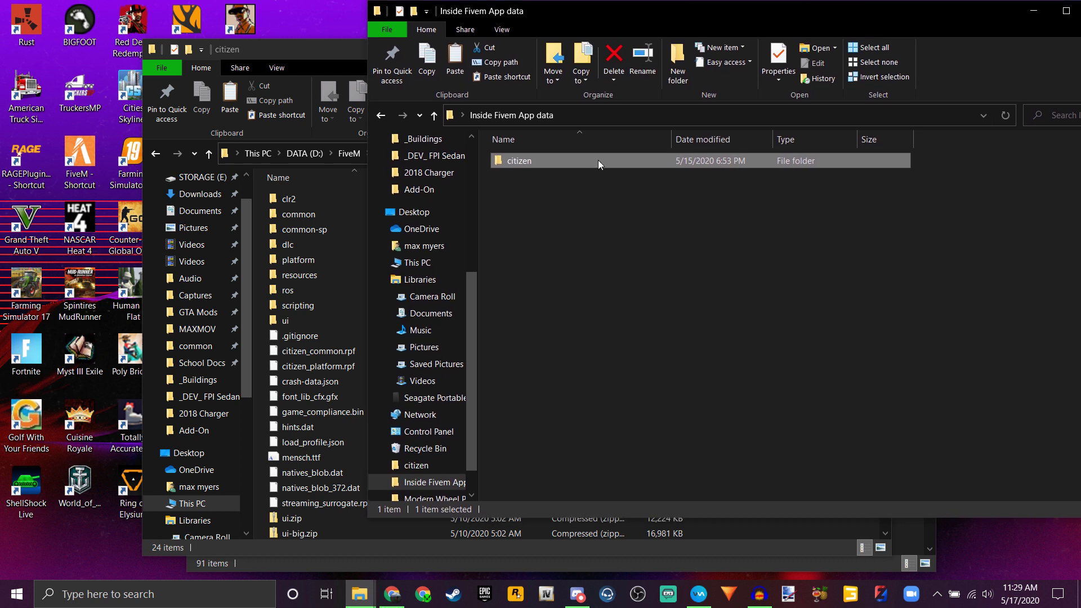
- Open the mod's citizen folder and arrange its window beside FiveM's citizen folder so both file lists are visible
{"action": "double_click", "coordinate": [598, 160]}
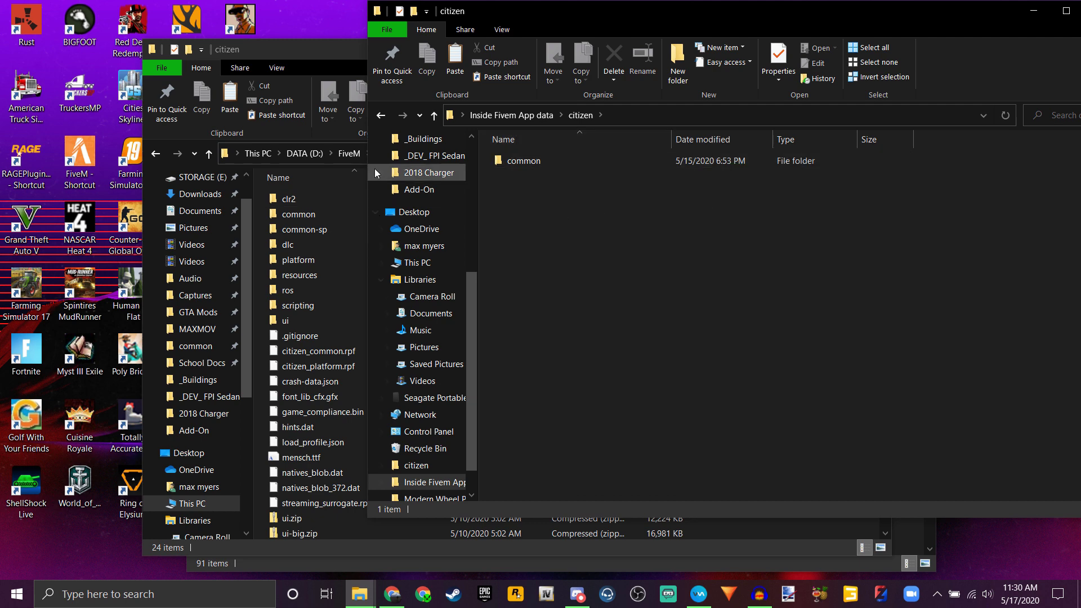
{"action": "left_click_drag", "start_coordinate": [320, 49], "coordinate": [182, 18]}
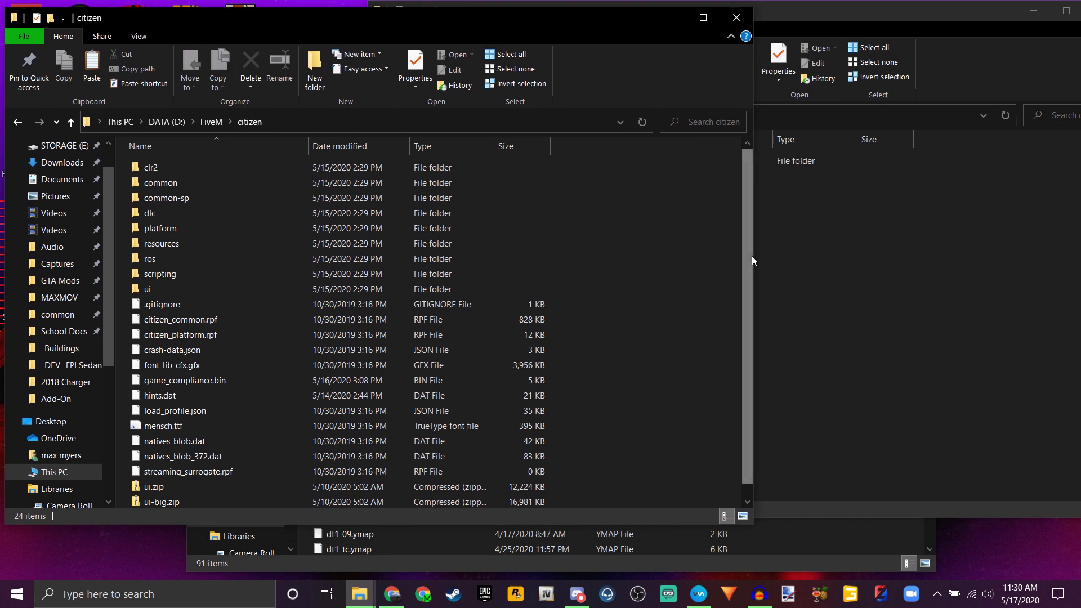
{"action": "left_click", "coordinate": [760, 197]}
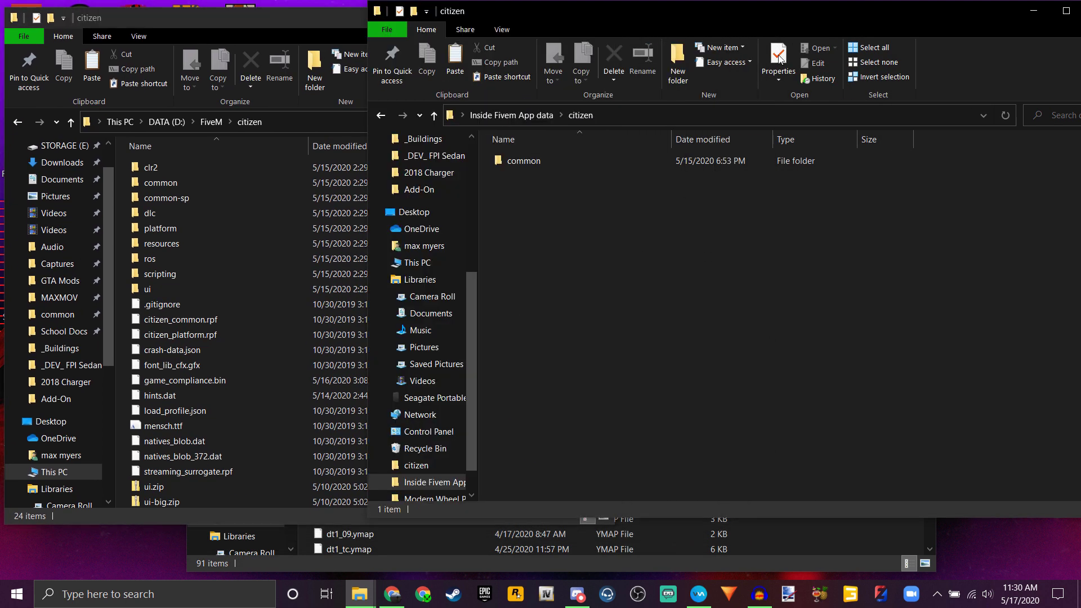
{"action": "double_click", "coordinate": [766, 10]}
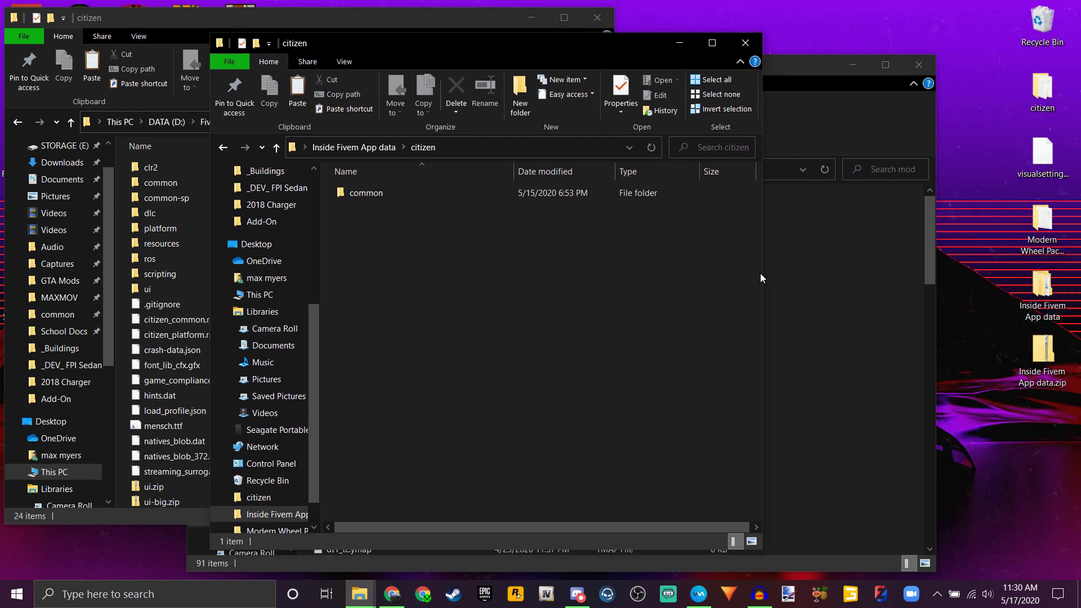
{"action": "left_click_drag", "start_coordinate": [448, 52], "coordinate": [721, 51]}
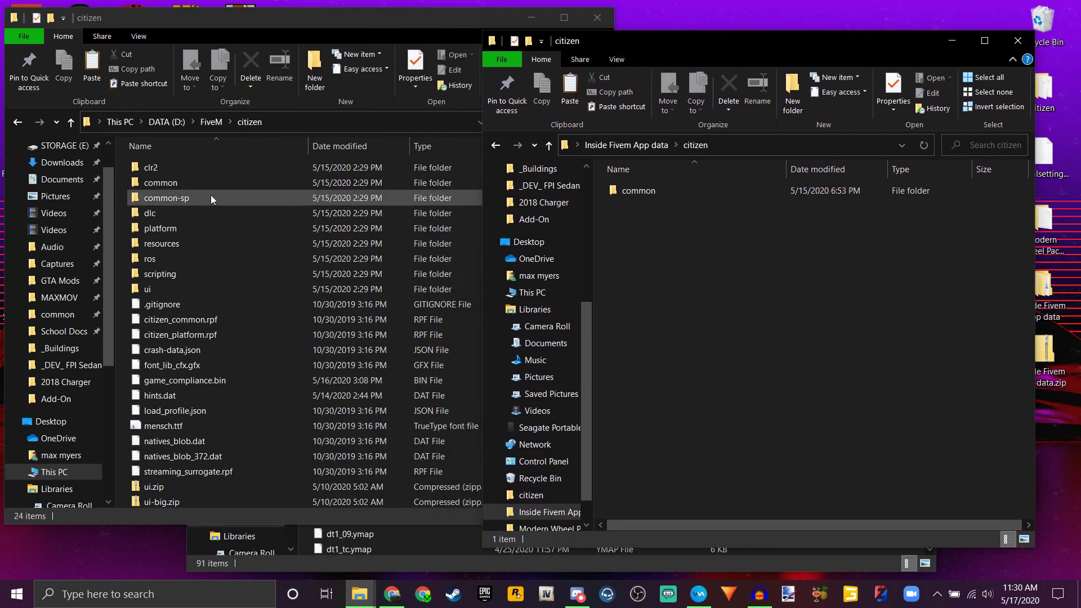
- Open the common folder and its data subfolder in both the mod window and the FiveM window
{"action": "double_click", "coordinate": [632, 192]}
{"action": "double_click", "coordinate": [634, 196]}
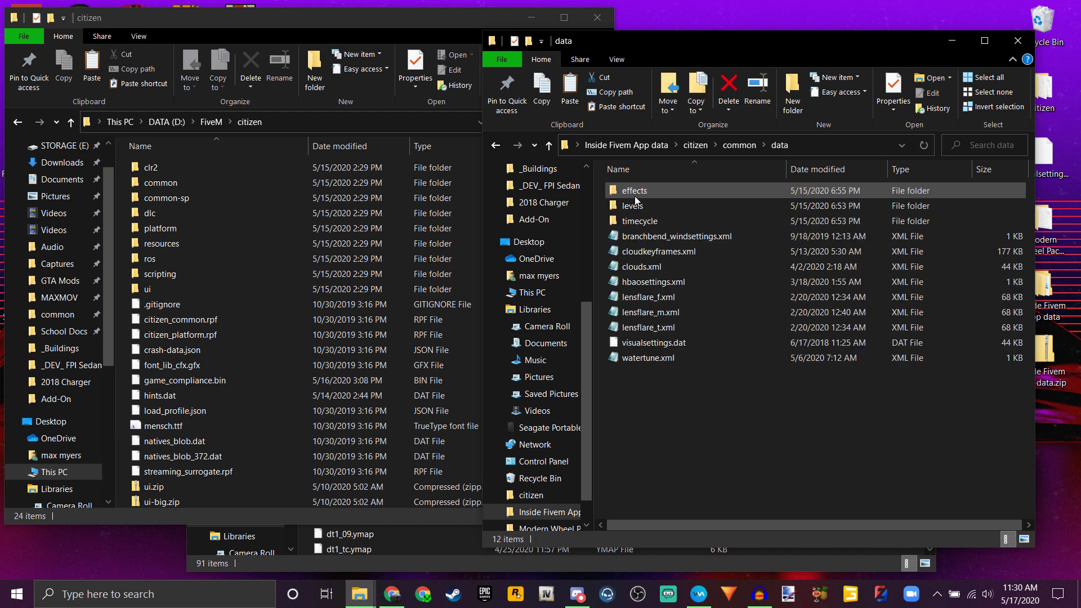
{"action": "double_click", "coordinate": [170, 184]}
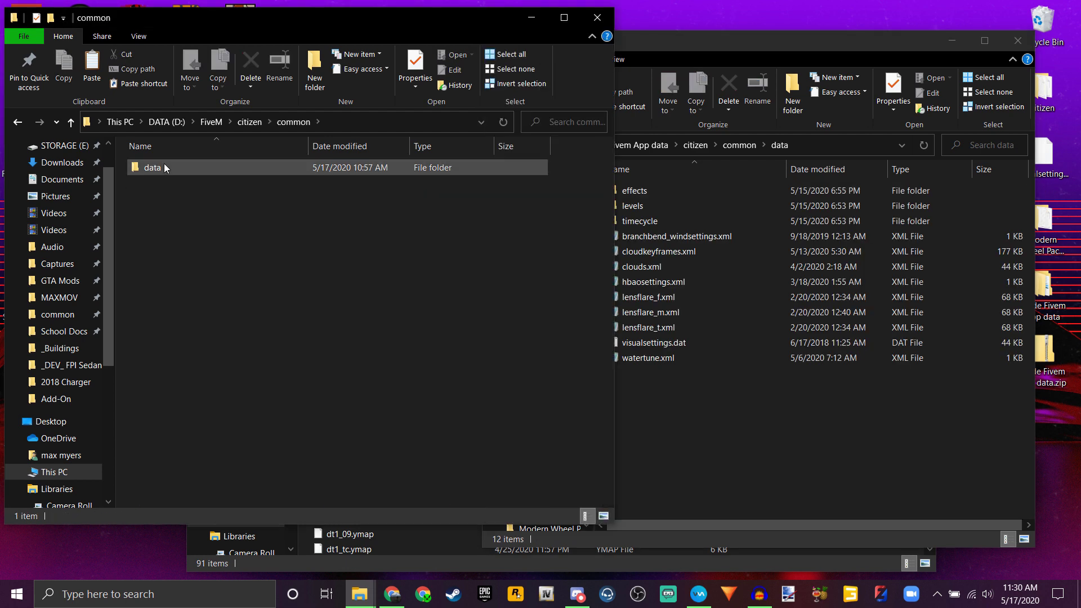
{"action": "double_click", "coordinate": [164, 164]}
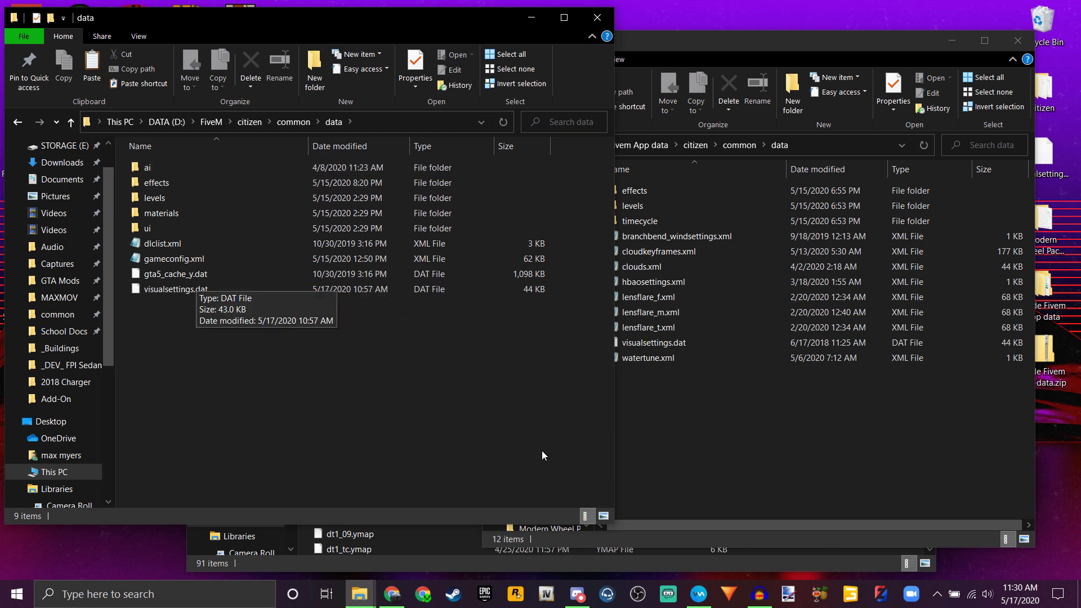
- Copy all the mod's loose XML files, leaving out visualsettings.dat, into FiveM's common data folder
{"action": "left_click", "coordinate": [667, 422]}
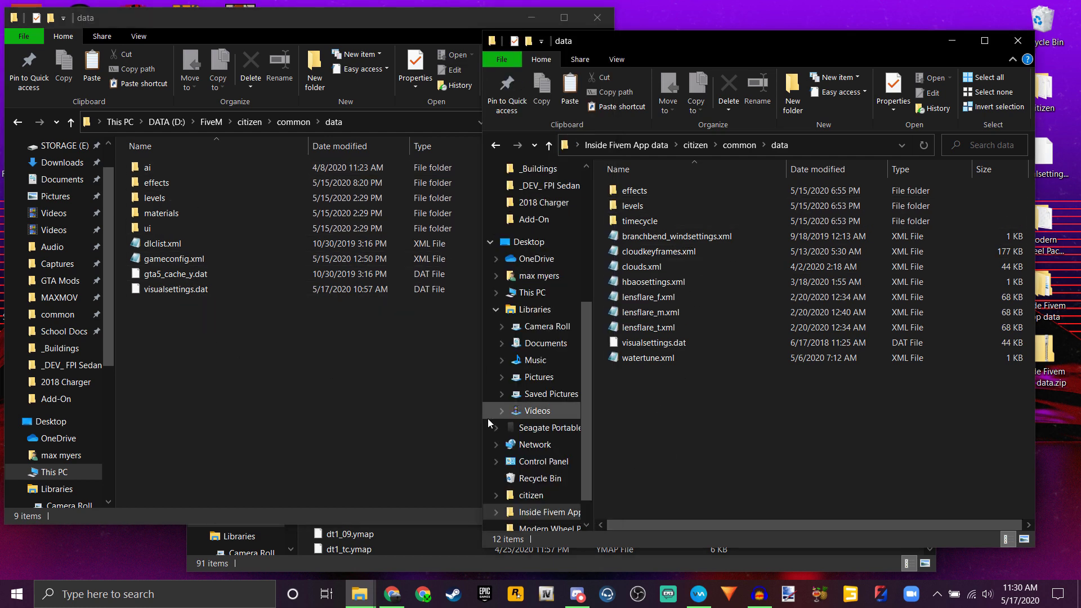
{"action": "left_click", "coordinate": [605, 237]}
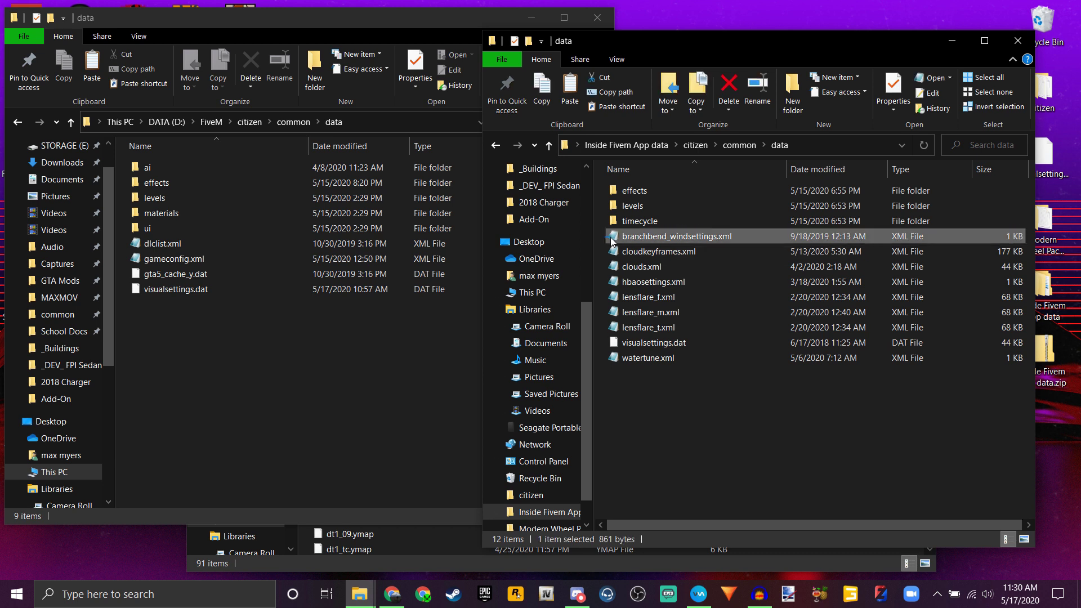
{"action": "left_click", "coordinate": [616, 251], "text": "shift"}
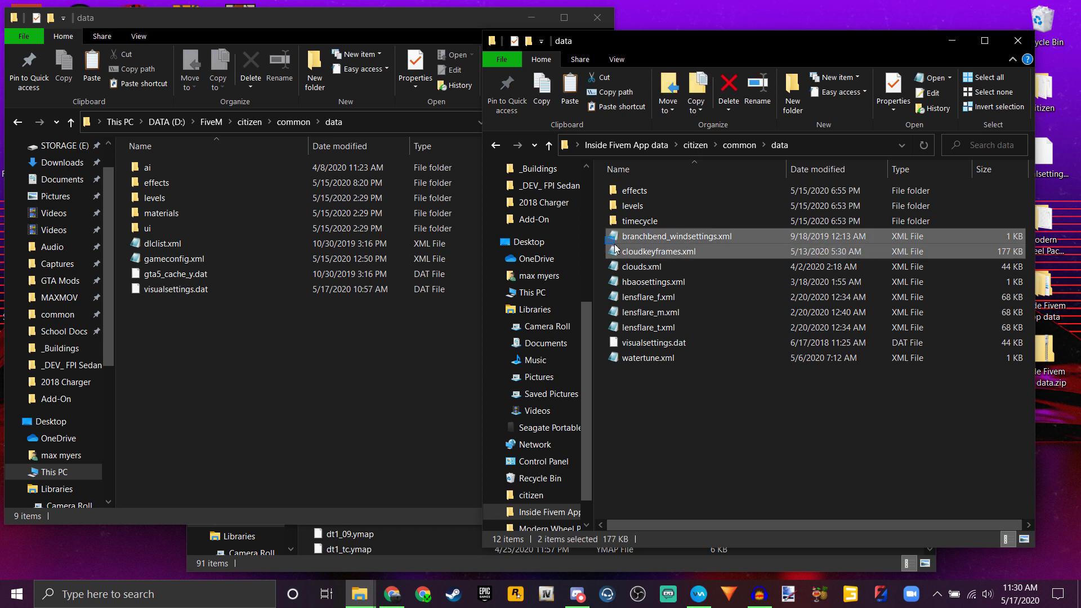
{"action": "left_click_drag", "start_coordinate": [616, 251], "coordinate": [631, 358]}
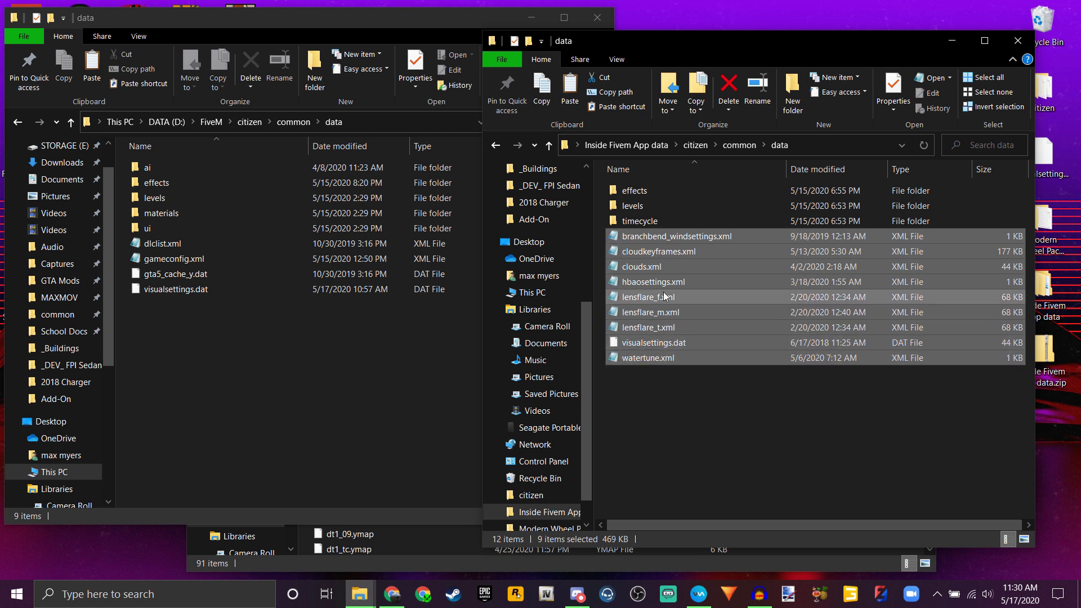
{"action": "left_click", "coordinate": [645, 342], "text": "ctrl"}
{"action": "left_click_drag", "start_coordinate": [649, 299], "coordinate": [326, 354]}
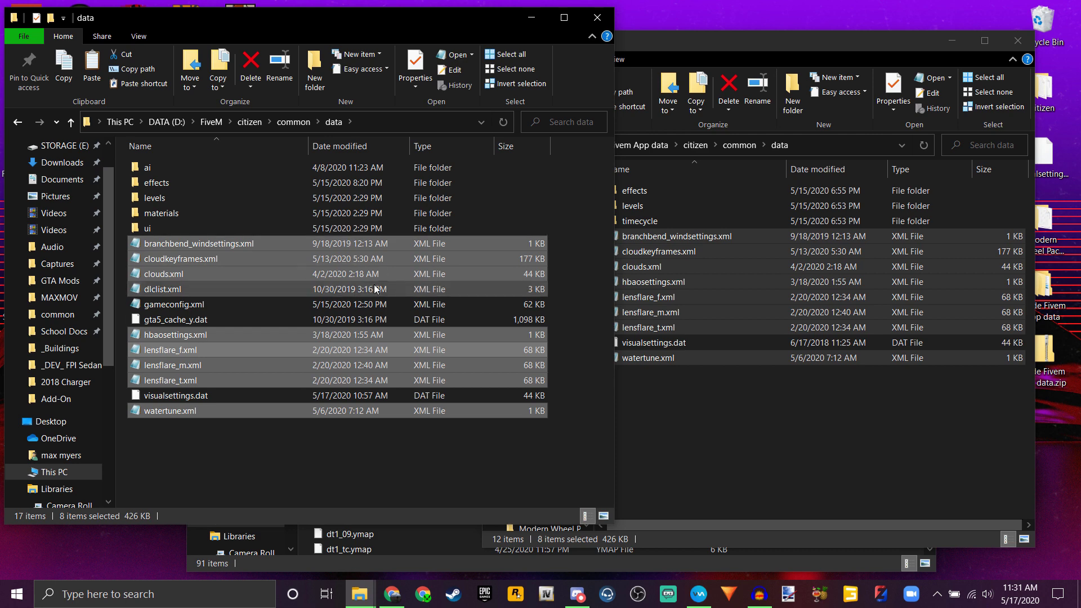
- Check the effects folders of the mod and FiveM for vfxlightningsettings.xml and return both windows to data
{"action": "left_click", "coordinate": [705, 384]}
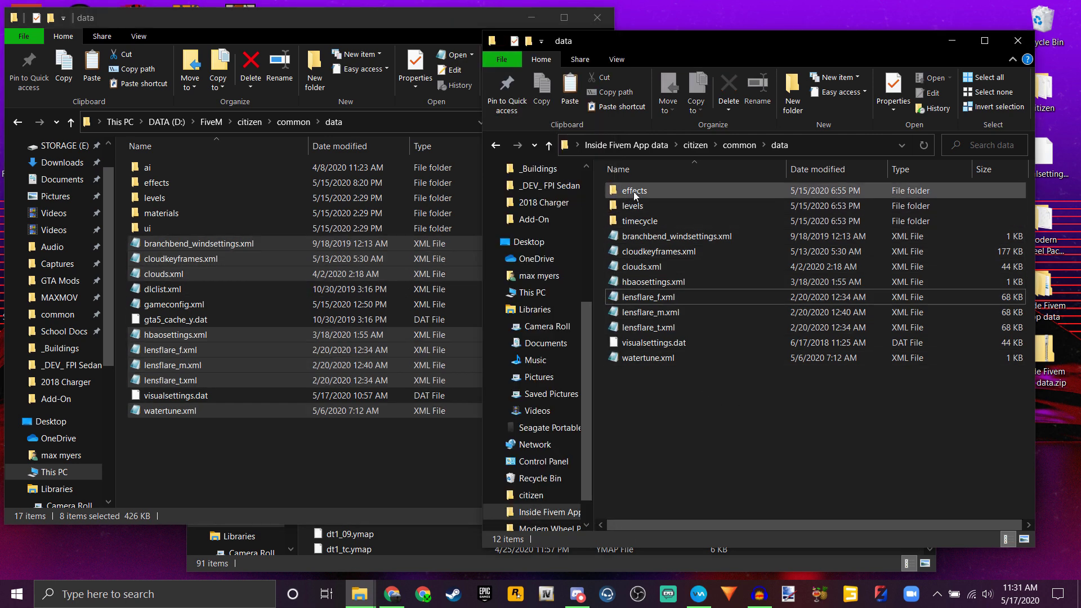
{"action": "double_click", "coordinate": [637, 192]}
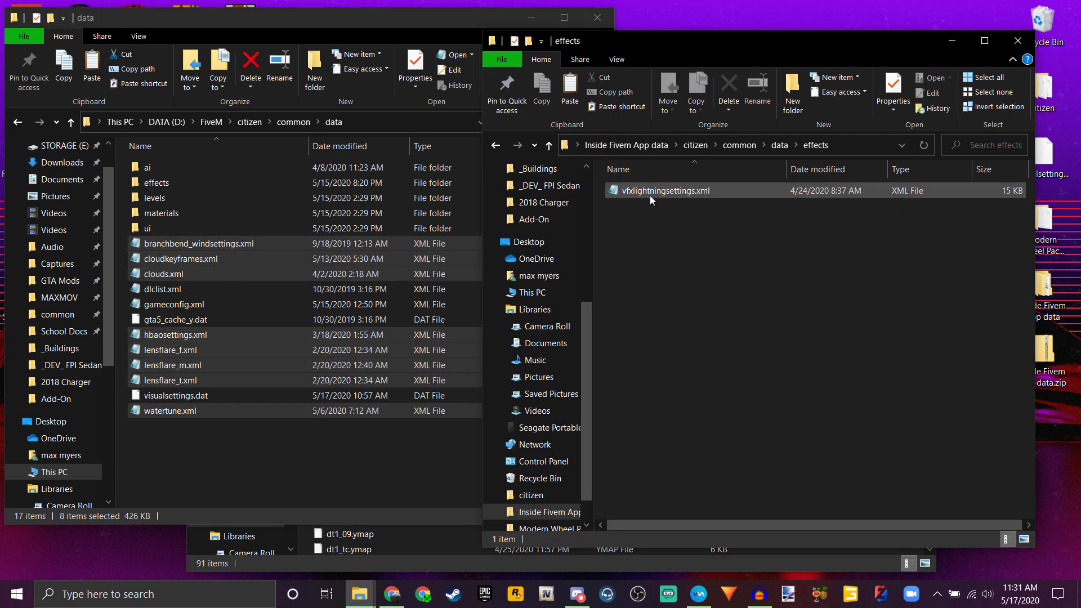
{"action": "right_click", "coordinate": [650, 195]}
{"action": "left_click", "coordinate": [681, 411]}
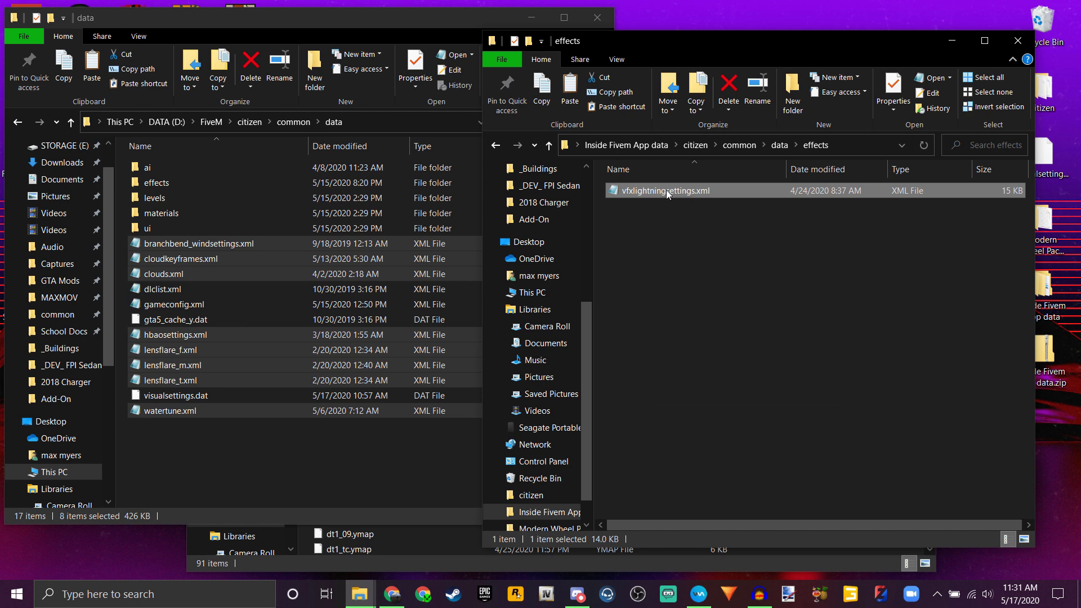
{"action": "double_click", "coordinate": [215, 187]}
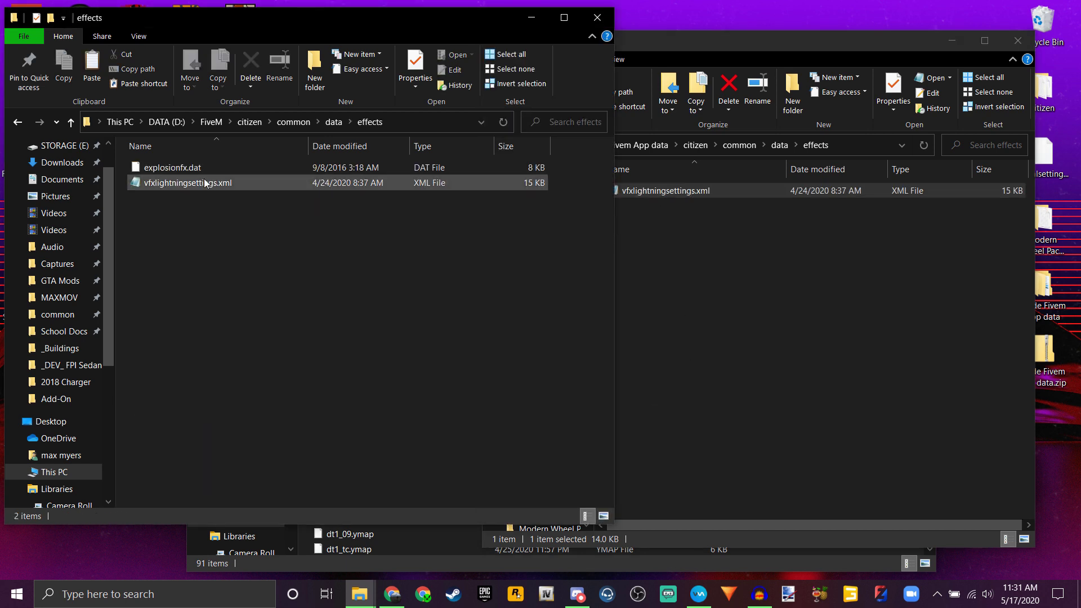
{"action": "key", "text": "alt+Left"}
{"action": "left_click", "coordinate": [744, 292]}
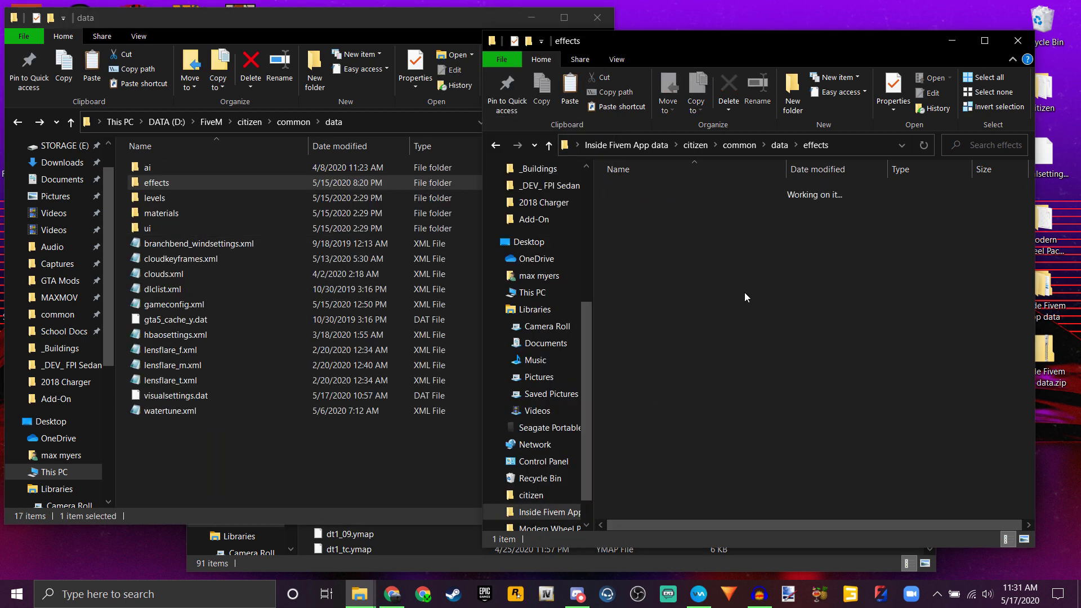
{"action": "key", "text": "alt+Left"}
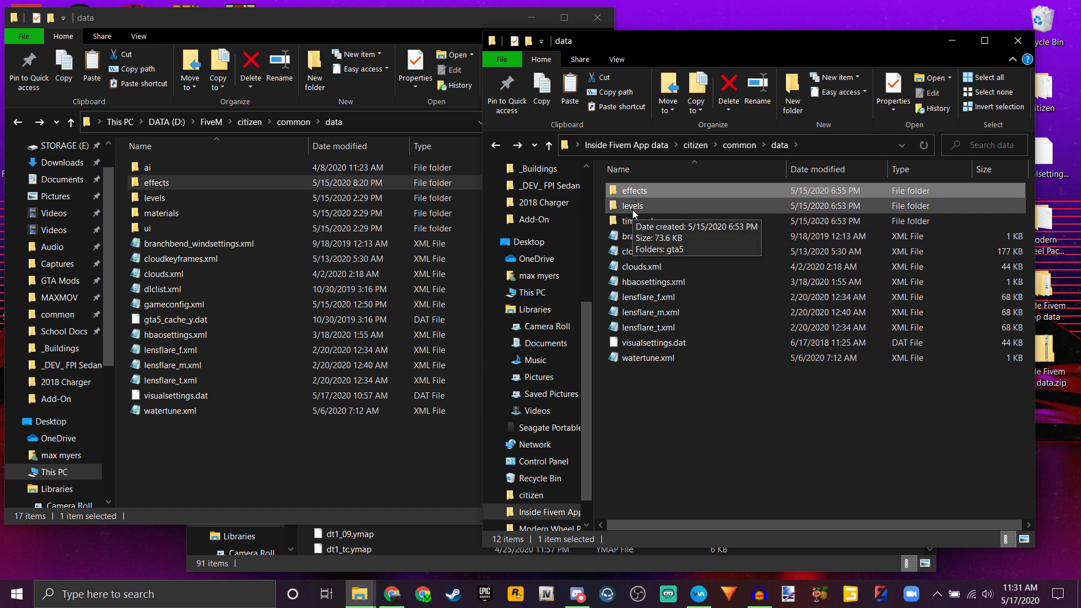
- Open the gta5 folder inside levels in both the mod window and the FiveM window
{"action": "double_click", "coordinate": [633, 206]}
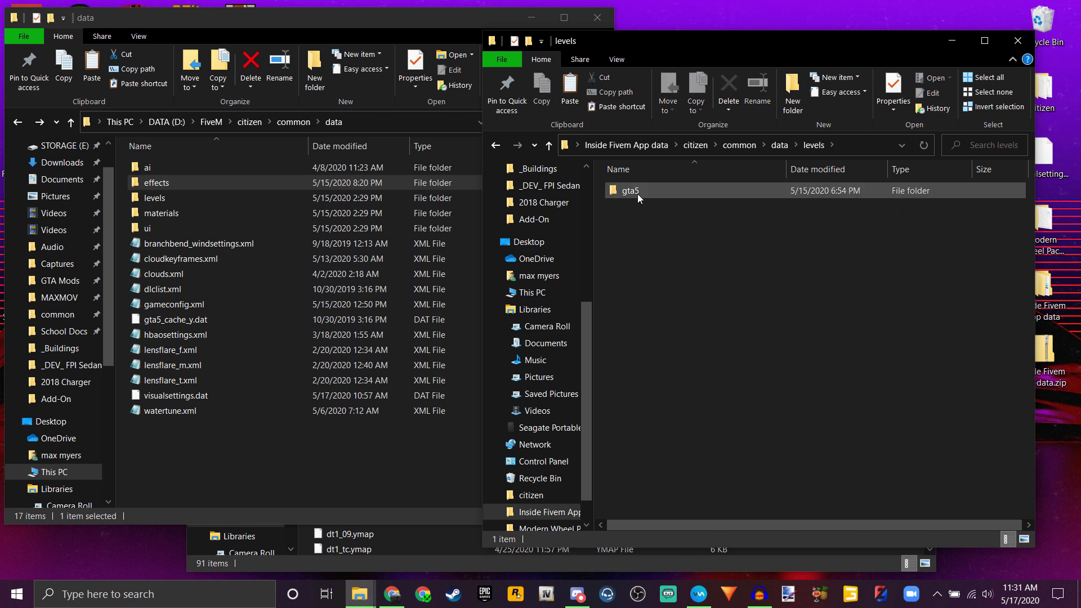
{"action": "double_click", "coordinate": [637, 193]}
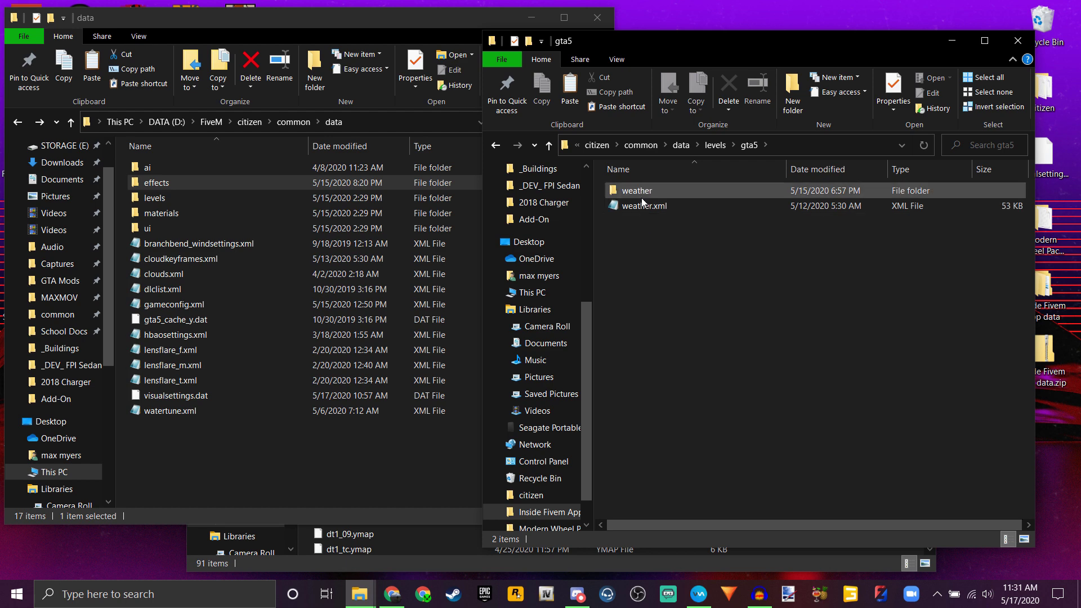
{"action": "double_click", "coordinate": [181, 198]}
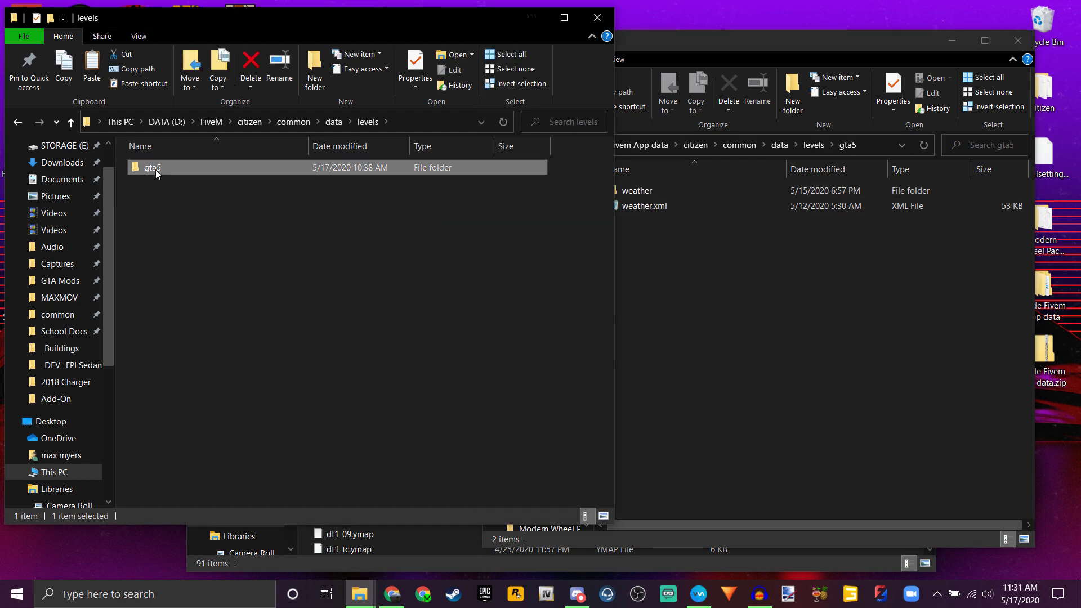
{"action": "double_click", "coordinate": [156, 169]}
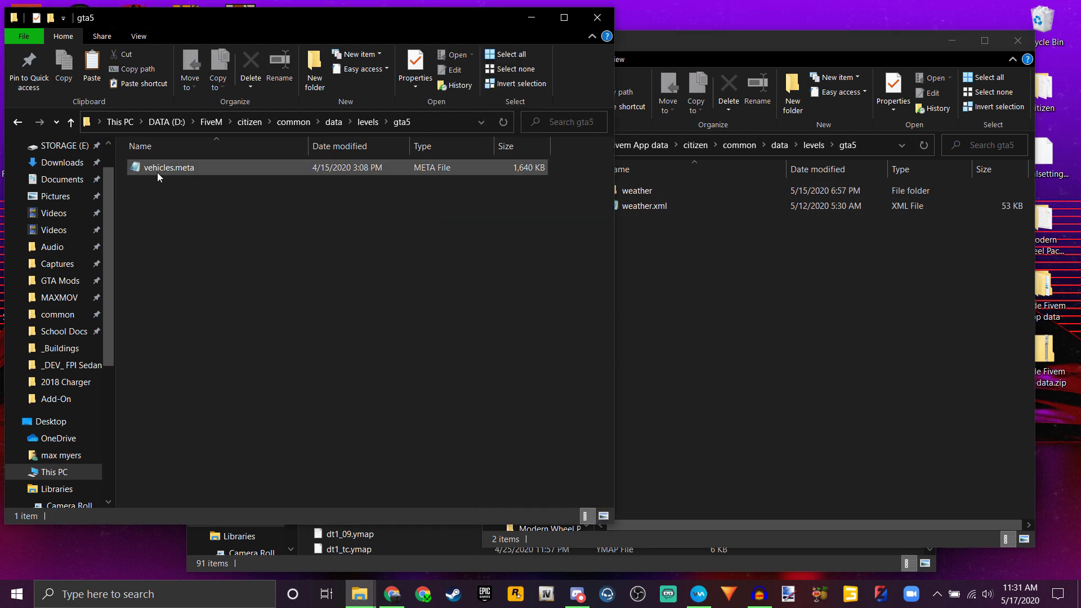
- Copy the mod's weather folder and weather.xml into FiveM's levels gta5 folder
{"action": "left_click", "coordinate": [788, 276]}
{"action": "left_click_drag", "start_coordinate": [687, 276], "coordinate": [629, 187]}
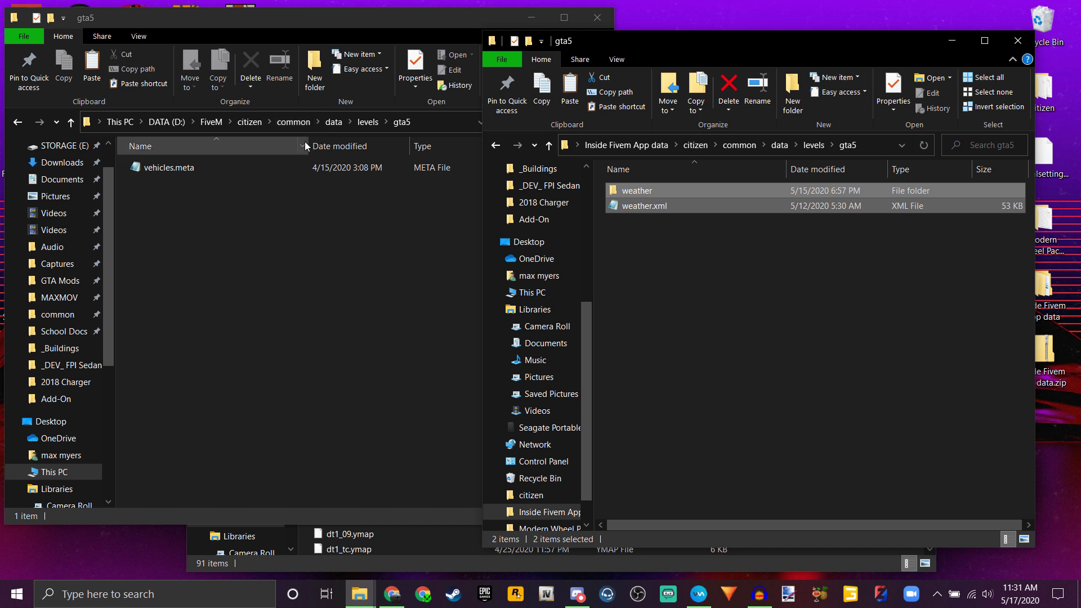
{"action": "right_click", "coordinate": [632, 203]}
{"action": "left_click", "coordinate": [660, 353]}
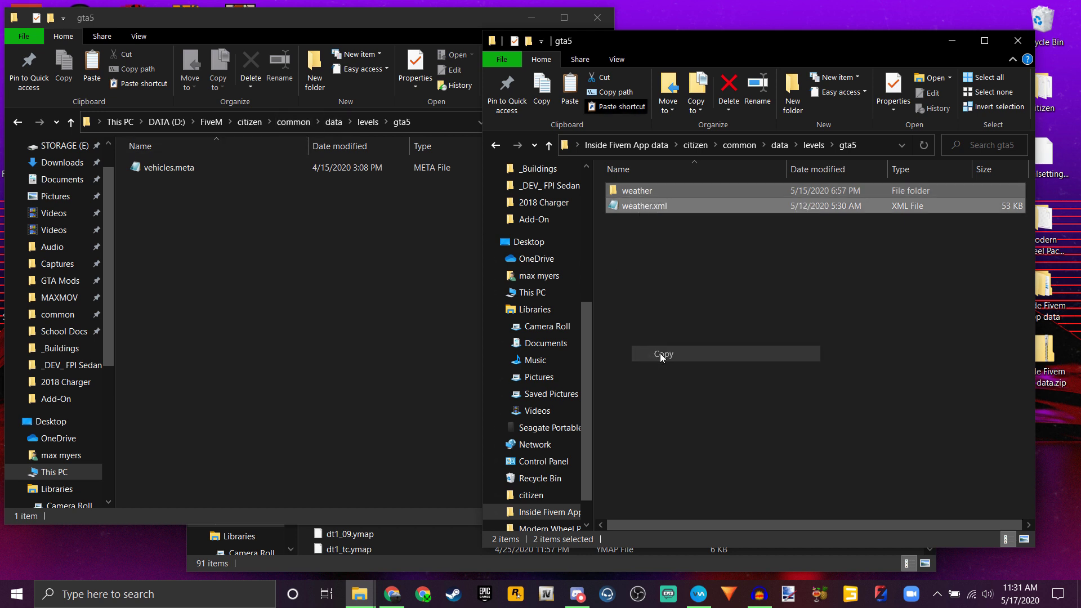
{"action": "right_click", "coordinate": [263, 267]}
{"action": "left_click", "coordinate": [305, 369]}
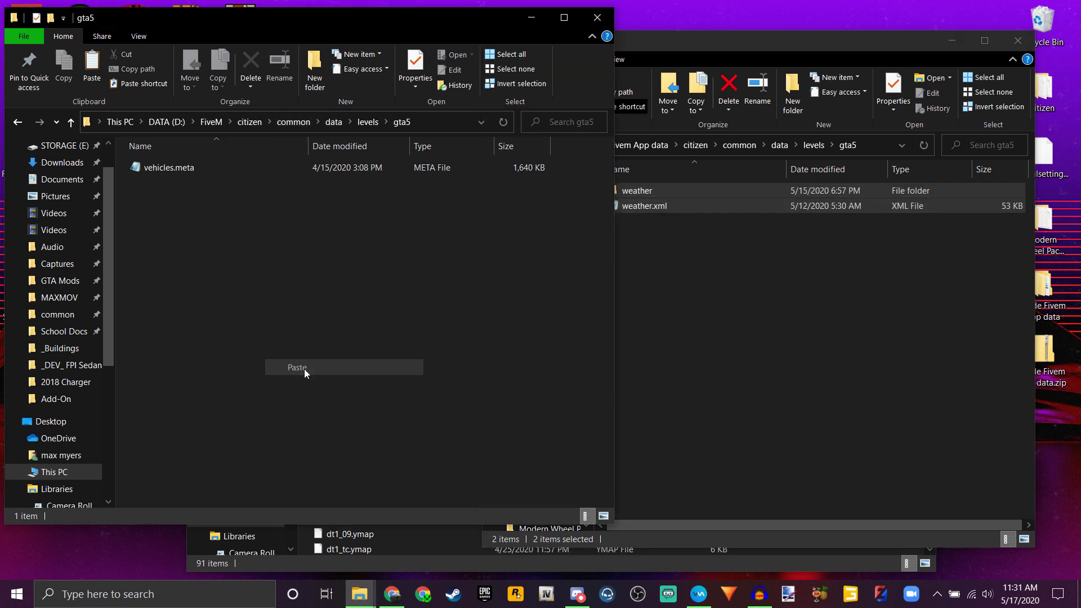
- Compare the XML files in the mod's weather folder with those in FiveM's weather folder
{"action": "double_click", "coordinate": [629, 189]}
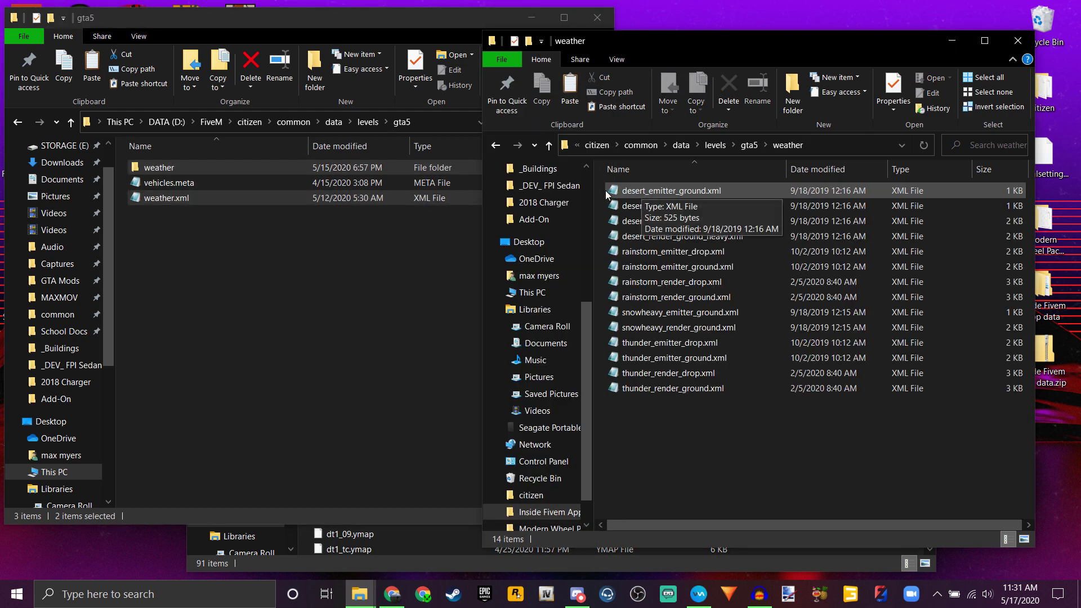
{"action": "left_click_drag", "start_coordinate": [604, 201], "coordinate": [651, 394]}
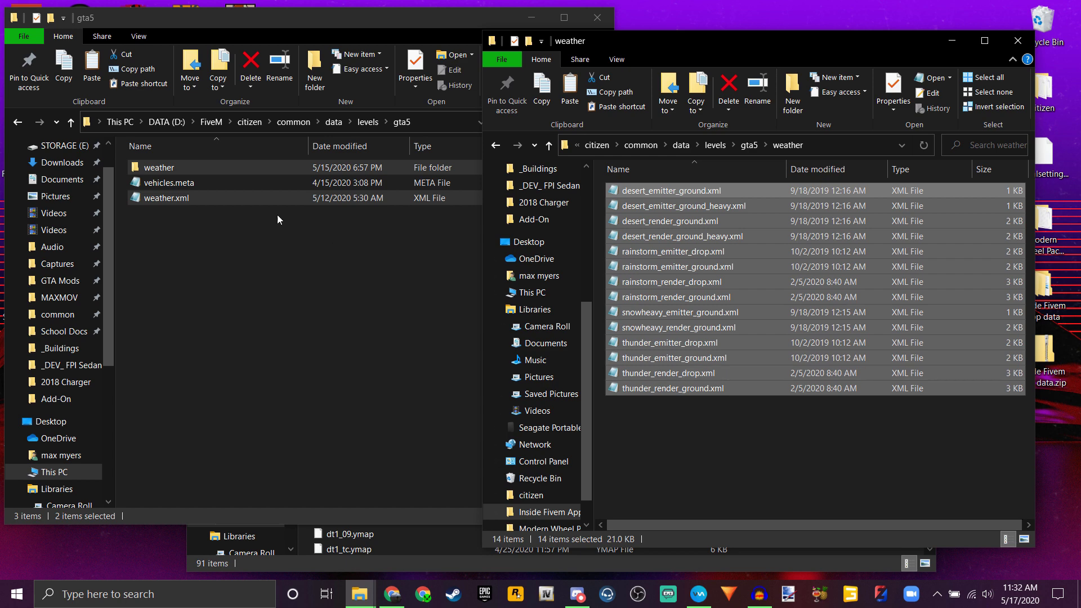
{"action": "double_click", "coordinate": [211, 169]}
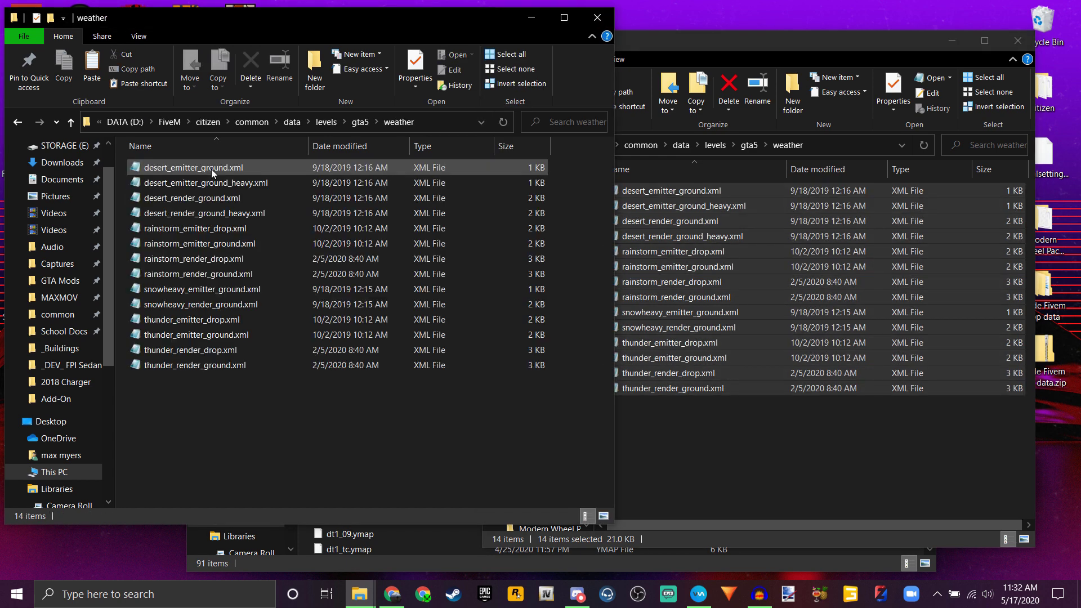
- Return both the mod window and the FiveM window to their common data folders
{"action": "left_click", "coordinate": [677, 454]}
{"action": "key", "text": "alt+Up"}
{"action": "key", "text": "alt+Up"}
{"action": "key", "text": "alt+Up"}
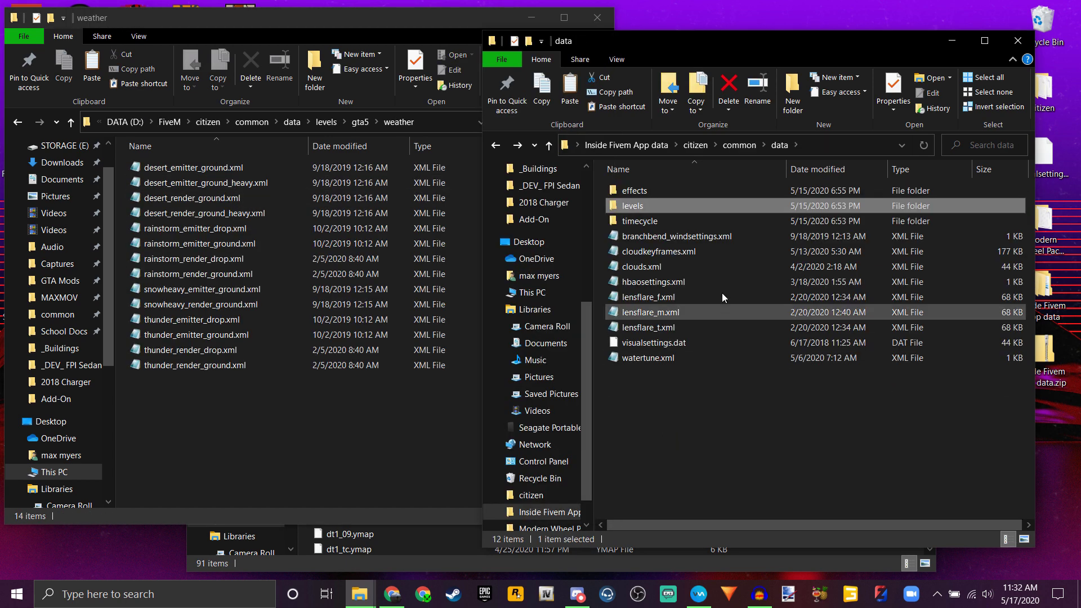
{"action": "left_click", "coordinate": [249, 411]}
{"action": "key", "text": "alt+Up"}
{"action": "key", "text": "alt+Up"}
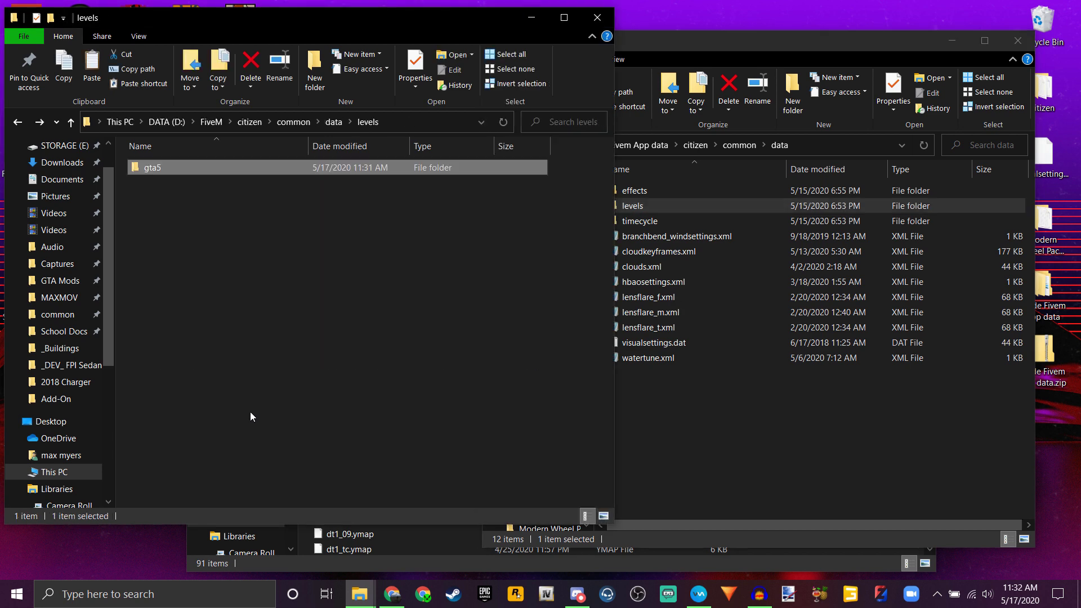
{"action": "key", "text": "alt+Up"}
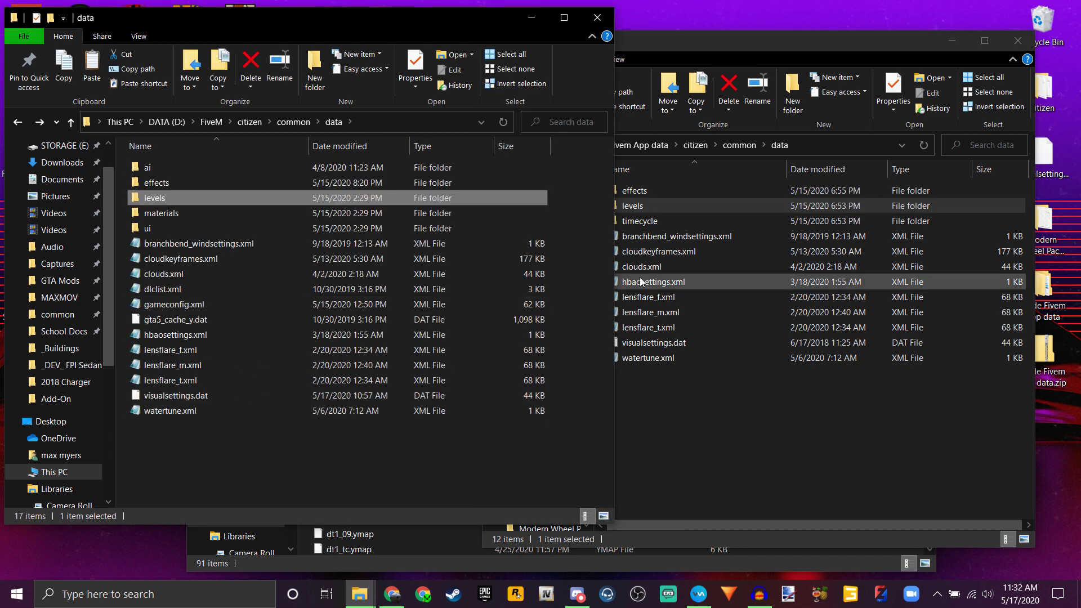
- Check the files inside the mod's timecycle folder and copy that folder into FiveM's citizen common data folder
{"action": "double_click", "coordinate": [642, 221]}
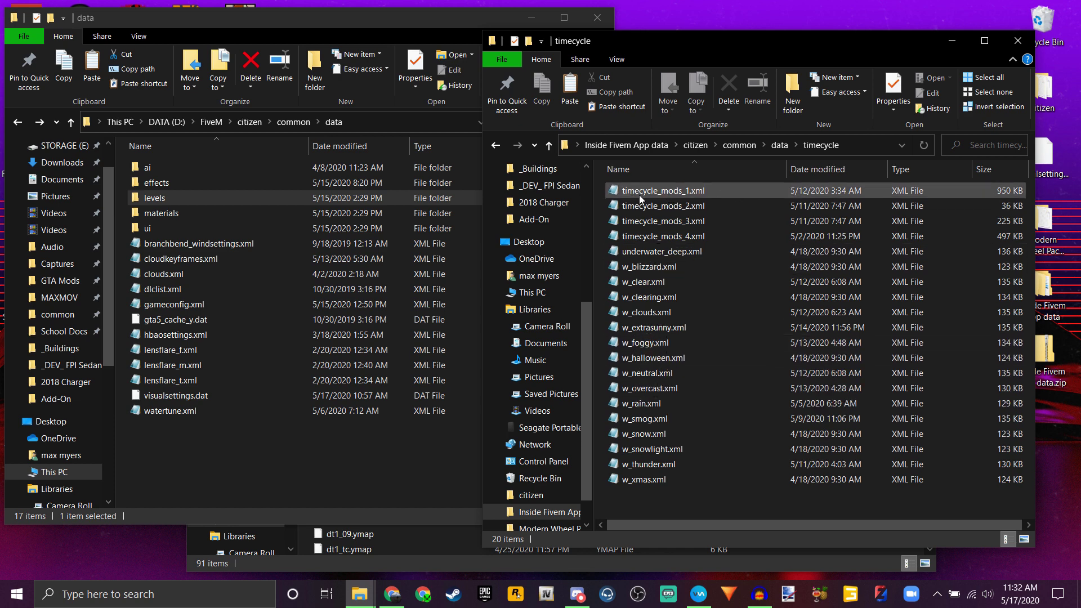
{"action": "left_click_drag", "start_coordinate": [604, 189], "coordinate": [635, 256]}
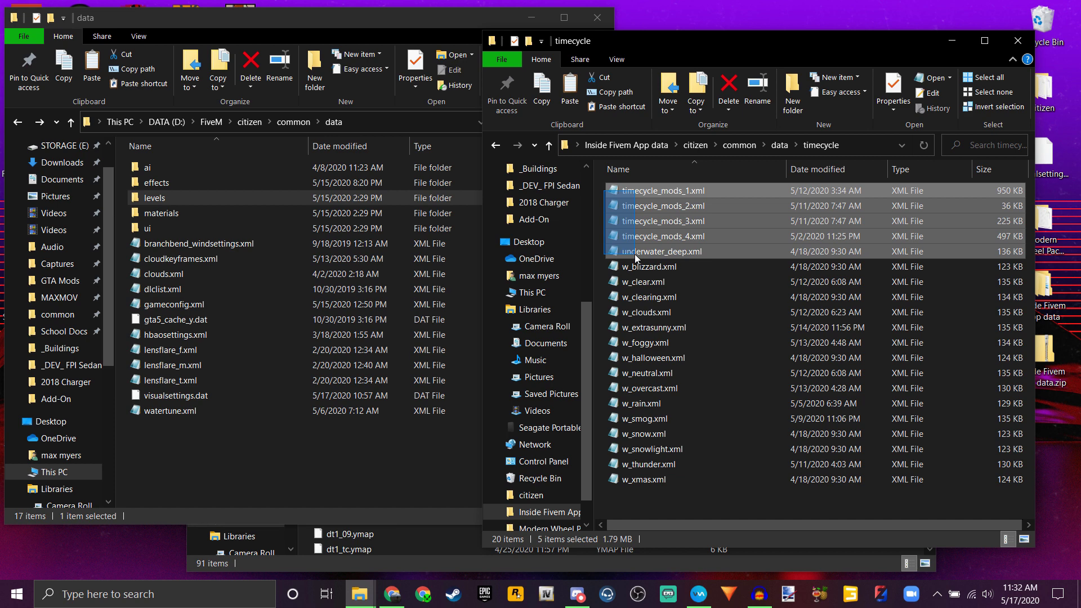
{"action": "left_click_drag", "start_coordinate": [635, 257], "coordinate": [670, 491]}
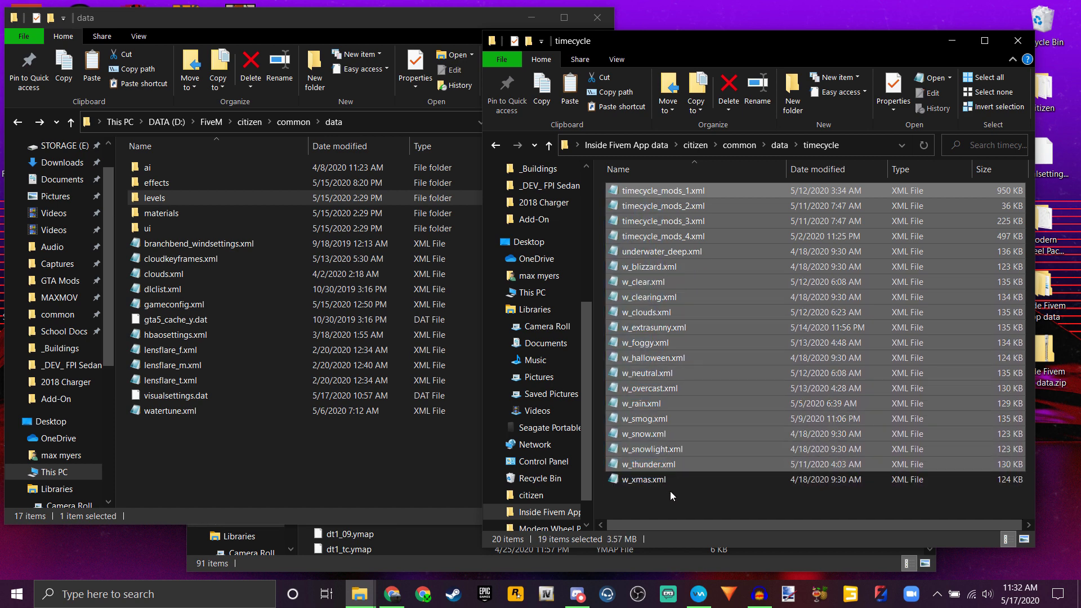
{"action": "left_click", "coordinate": [670, 491]}
{"action": "key", "text": "BackSpace"}
{"action": "right_click", "coordinate": [646, 220]}
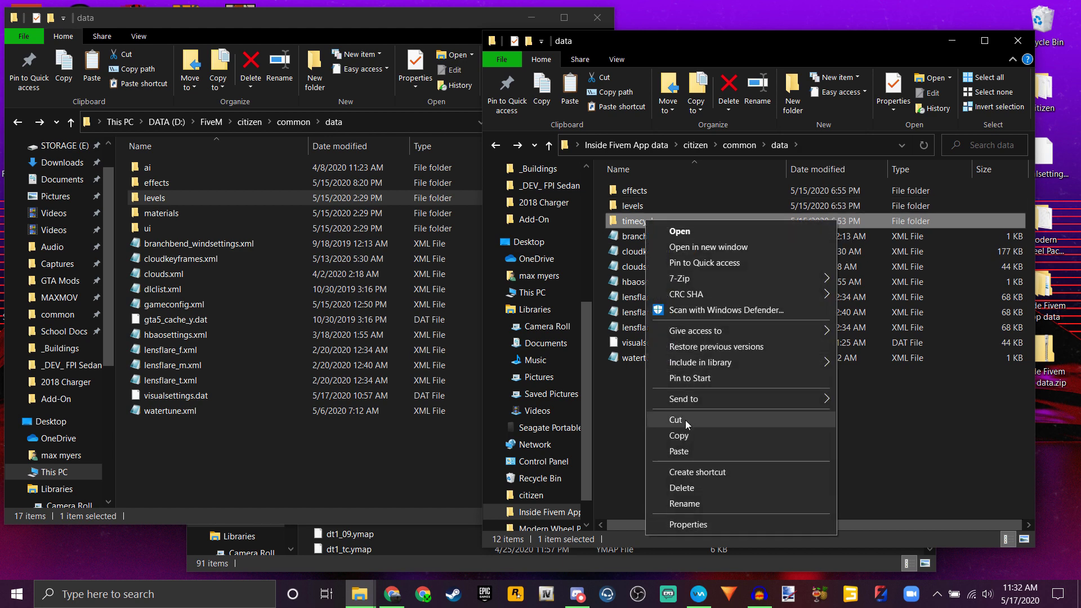
{"action": "left_click", "coordinate": [685, 435]}
{"action": "right_click", "coordinate": [254, 455]}
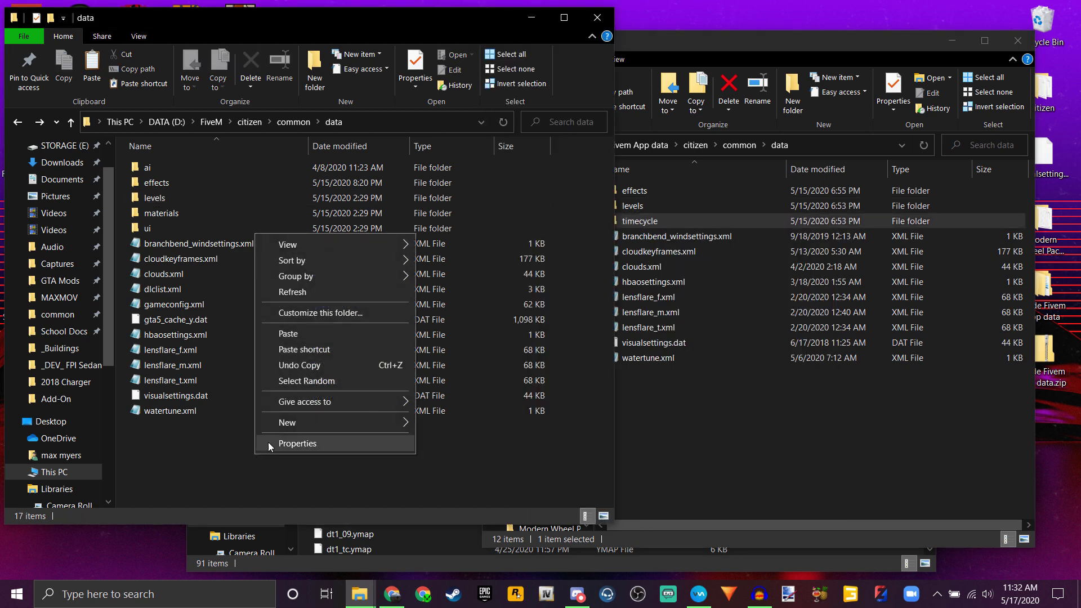
{"action": "left_click", "coordinate": [300, 336]}
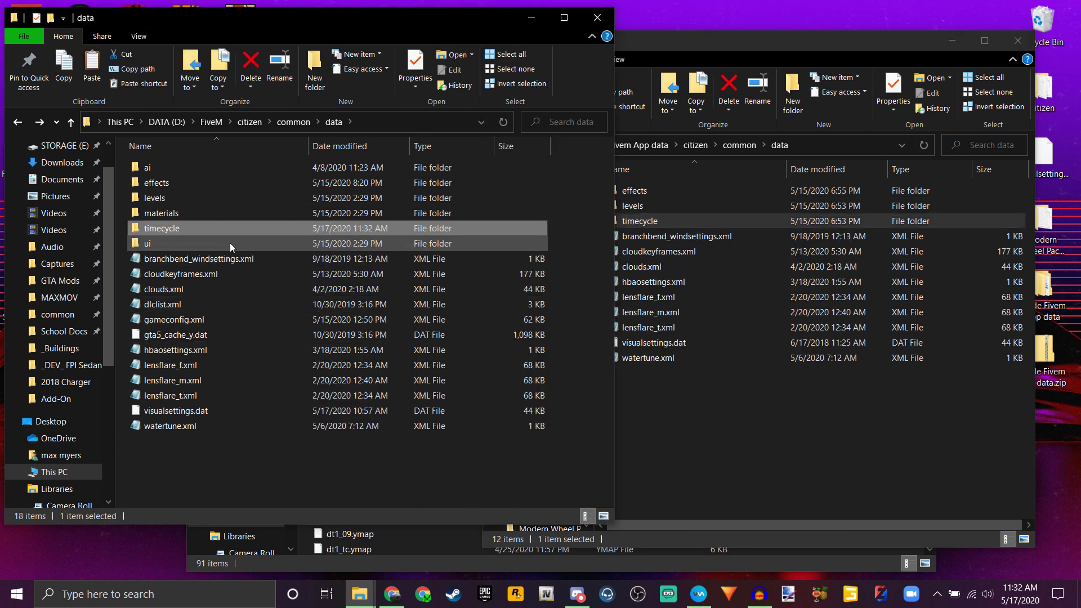
- Bring up the NaturalVision Installer's content mod folder beside the FiveM data folder and look through its complete file list
{"action": "mouse_move", "coordinate": [365, 598]}
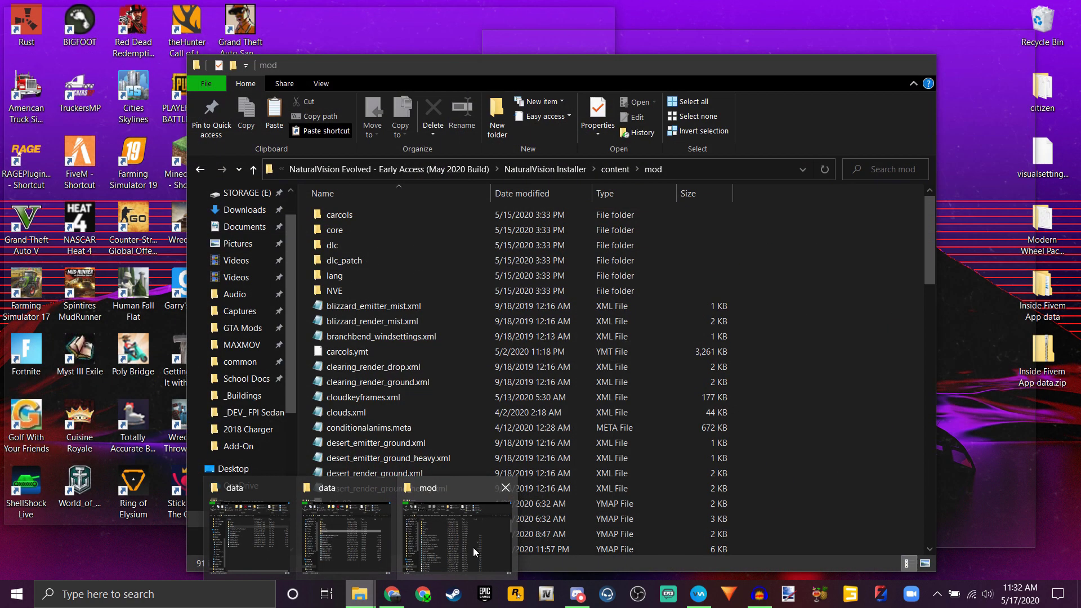
{"action": "left_click", "coordinate": [463, 547]}
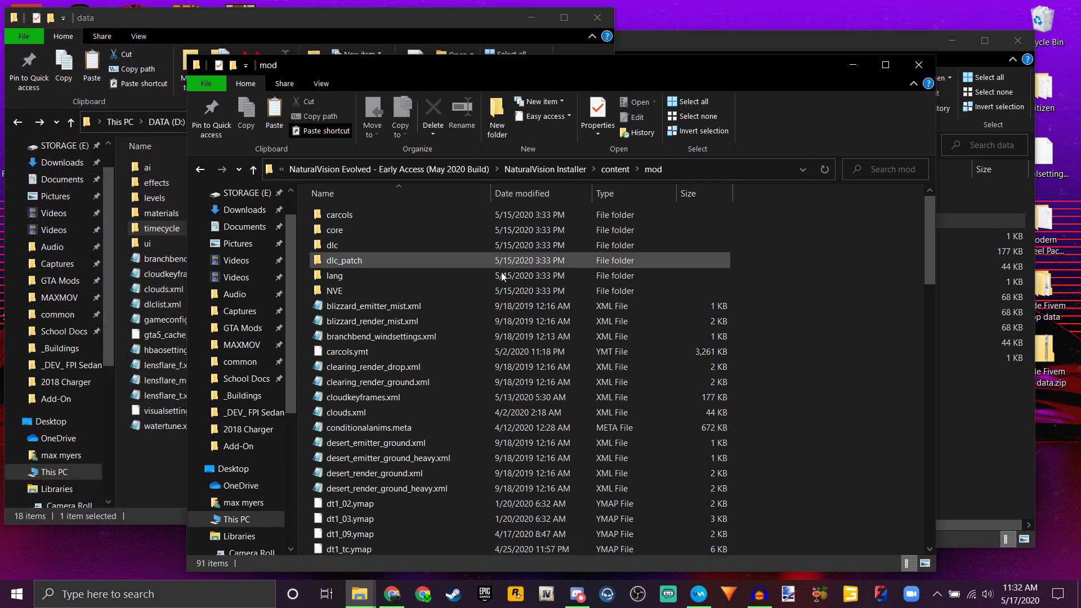
{"action": "scroll", "coordinate": [498, 315], "scroll_direction": "down", "scroll_amount": 9}
{"action": "scroll", "coordinate": [499, 315], "scroll_direction": "up", "scroll_amount": 10}
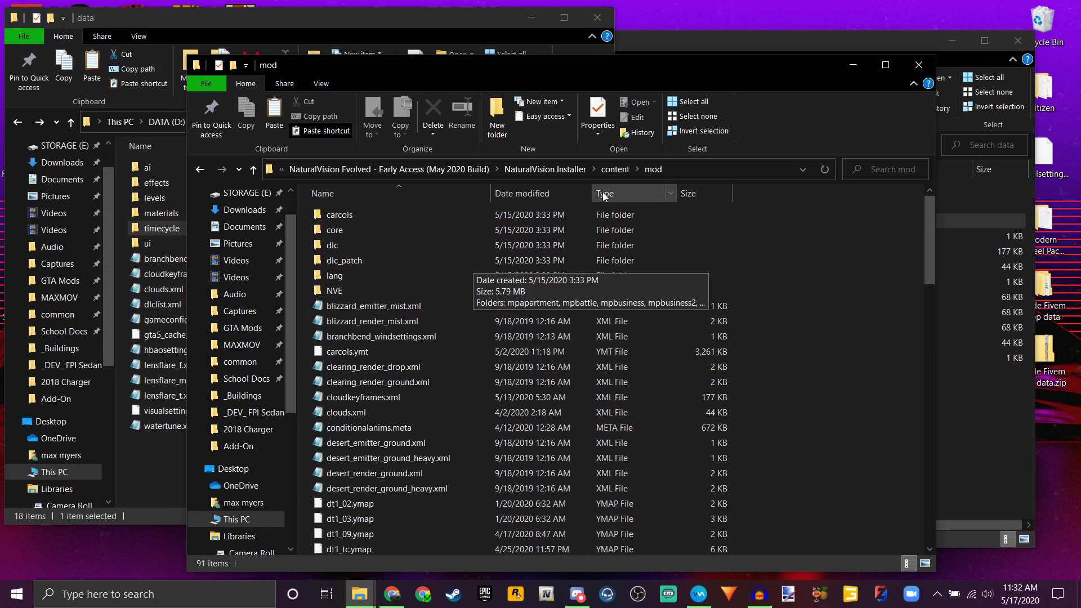
{"action": "left_click_drag", "start_coordinate": [474, 66], "coordinate": [590, 36]}
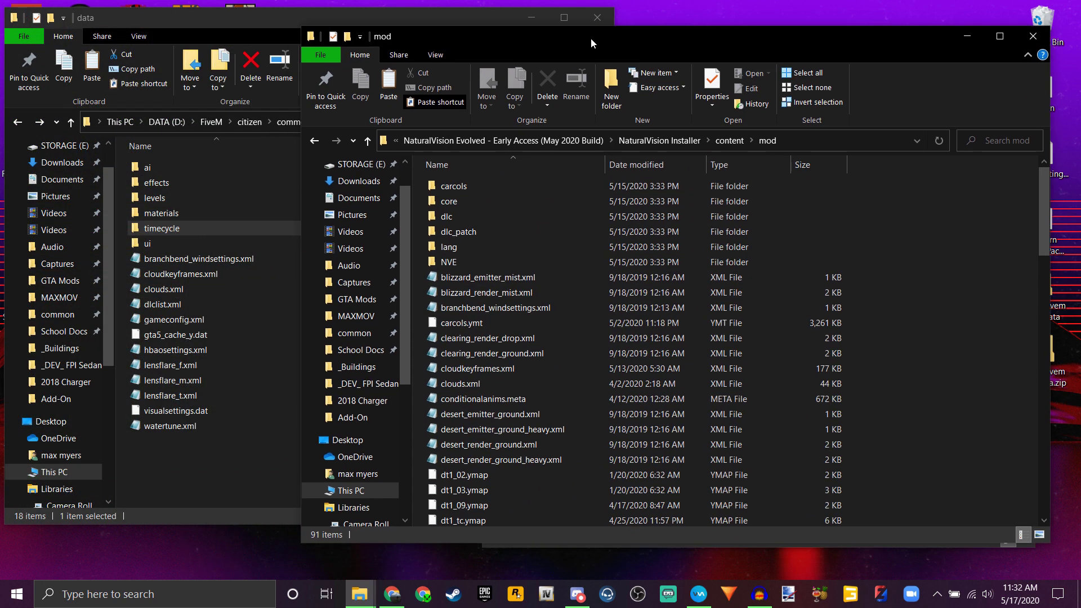
{"action": "scroll", "coordinate": [474, 278], "scroll_direction": "down", "scroll_amount": 10}
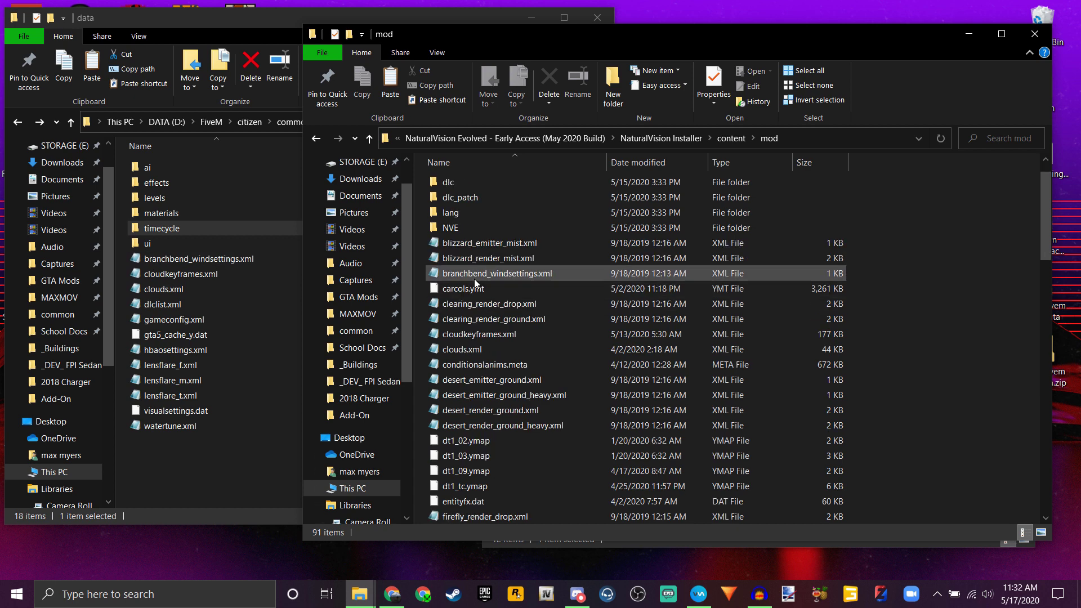
{"action": "scroll", "coordinate": [475, 279], "scroll_direction": "down", "scroll_amount": 13}
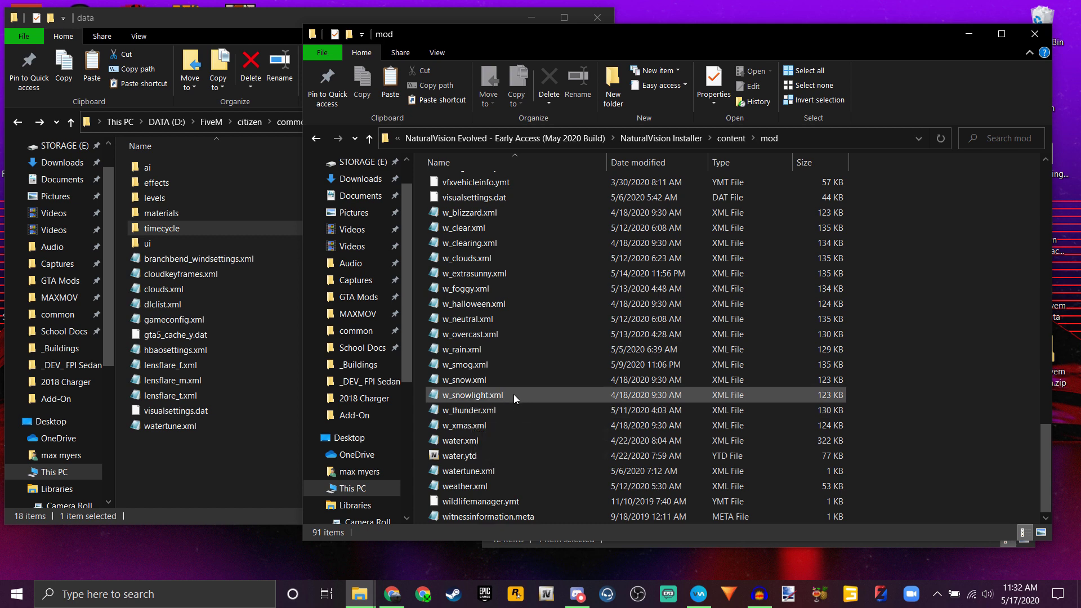
{"action": "scroll", "coordinate": [509, 393], "scroll_direction": "up", "scroll_amount": 20}
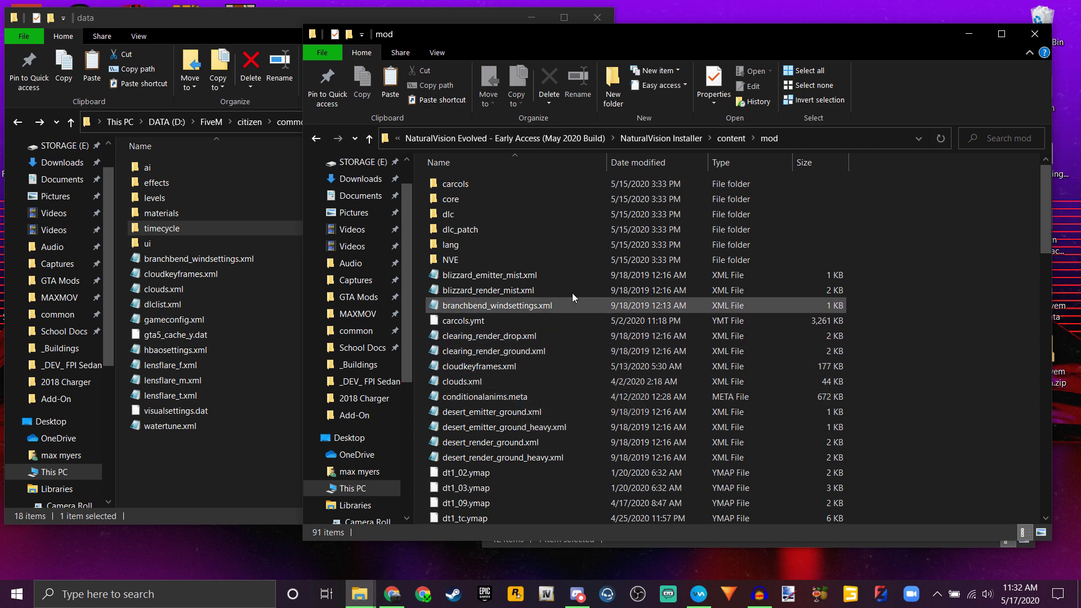
- Reposition the mod folder window and review its loose files from the blizzard XML files to the timecycle XML files
{"action": "left_click_drag", "start_coordinate": [863, 32], "coordinate": [761, 48]}
{"action": "left_click_drag", "start_coordinate": [580, 65], "coordinate": [556, 33]}
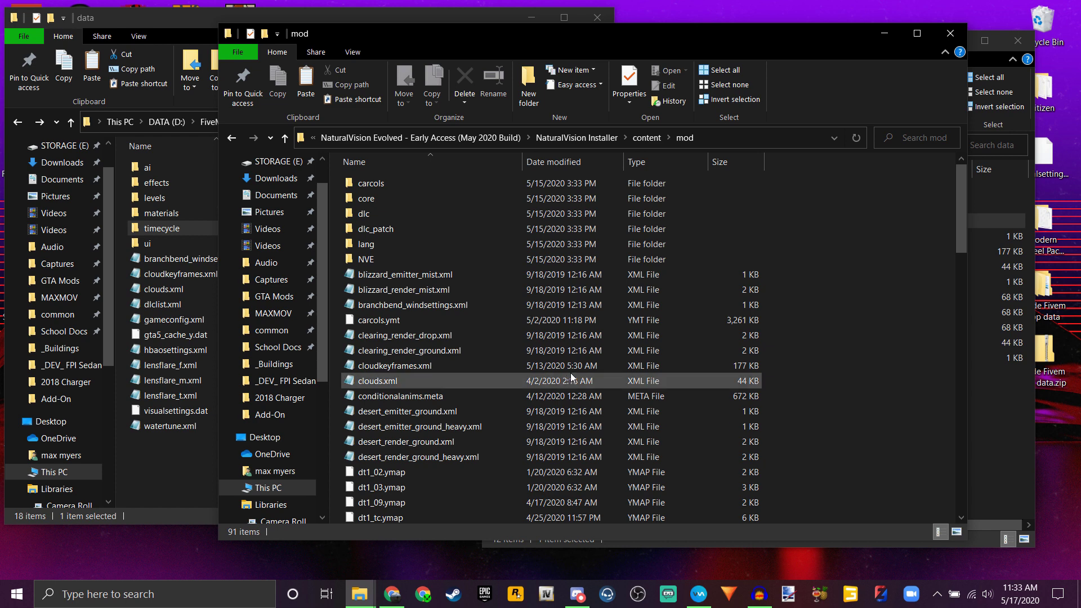
{"action": "scroll", "coordinate": [559, 371], "scroll_direction": "down", "scroll_amount": 1}
{"action": "scroll", "coordinate": [559, 372], "scroll_direction": "down", "scroll_amount": 5}
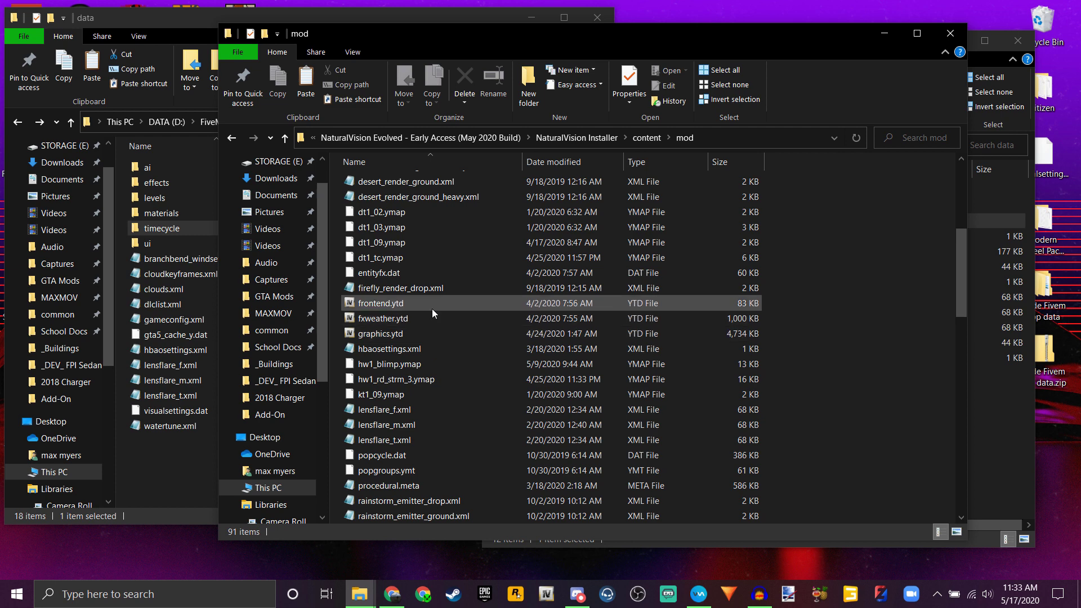
{"action": "scroll", "coordinate": [444, 333], "scroll_direction": "down", "scroll_amount": 6}
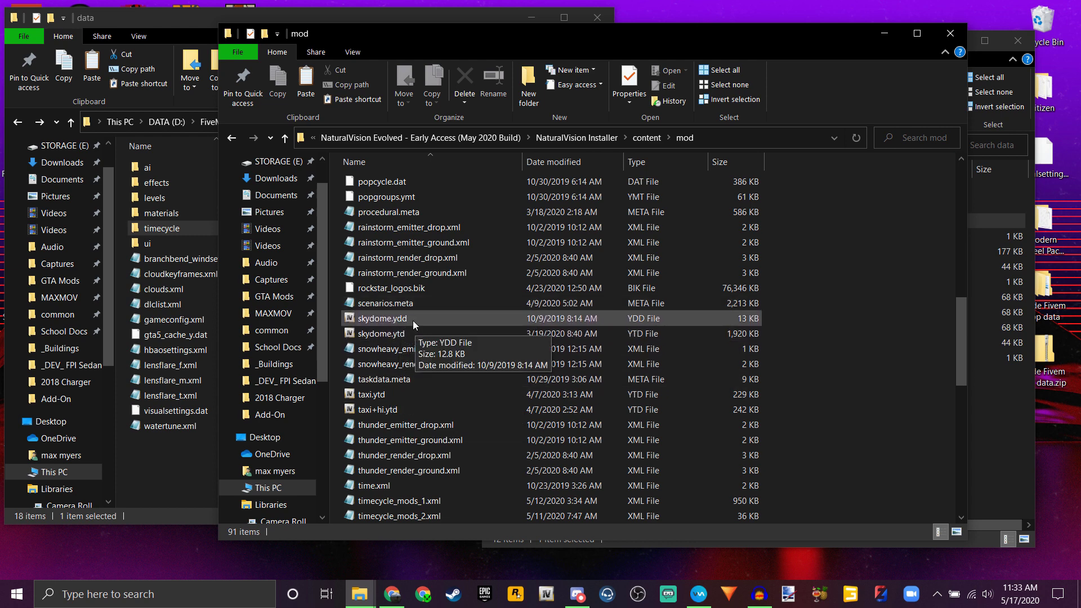
{"action": "scroll", "coordinate": [415, 319], "scroll_direction": "up", "scroll_amount": 7}
{"action": "scroll", "coordinate": [418, 320], "scroll_direction": "up", "scroll_amount": 5}
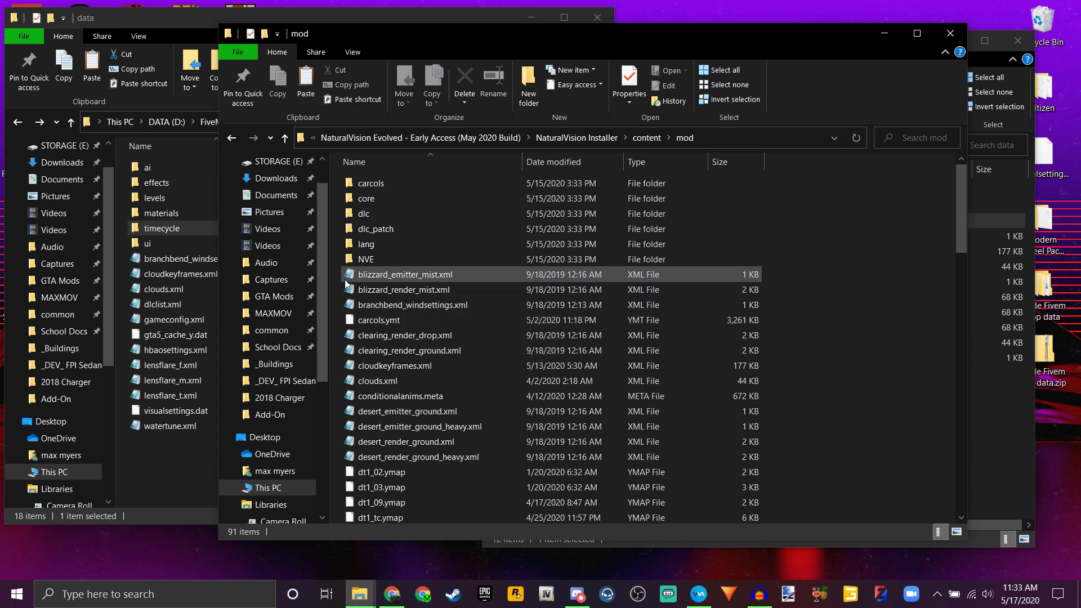
{"action": "scroll", "coordinate": [340, 278], "scroll_direction": "down", "scroll_amount": 15}
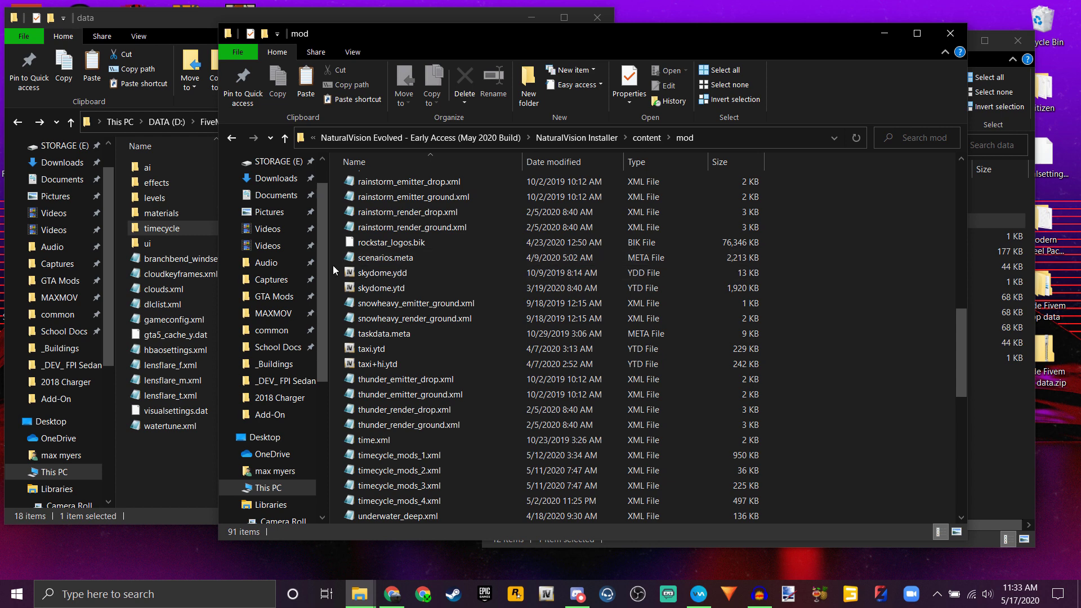
{"action": "scroll", "coordinate": [390, 279], "scroll_direction": "up", "scroll_amount": 1}
{"action": "scroll", "coordinate": [390, 280], "scroll_direction": "up", "scroll_amount": 15}
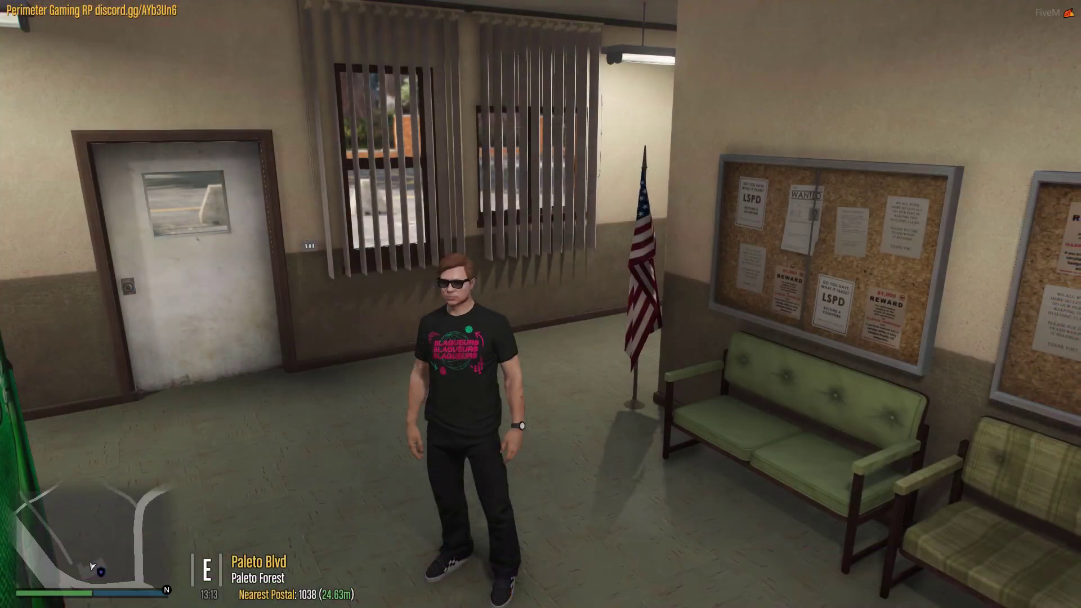
{"action": "key", "text": "w"}
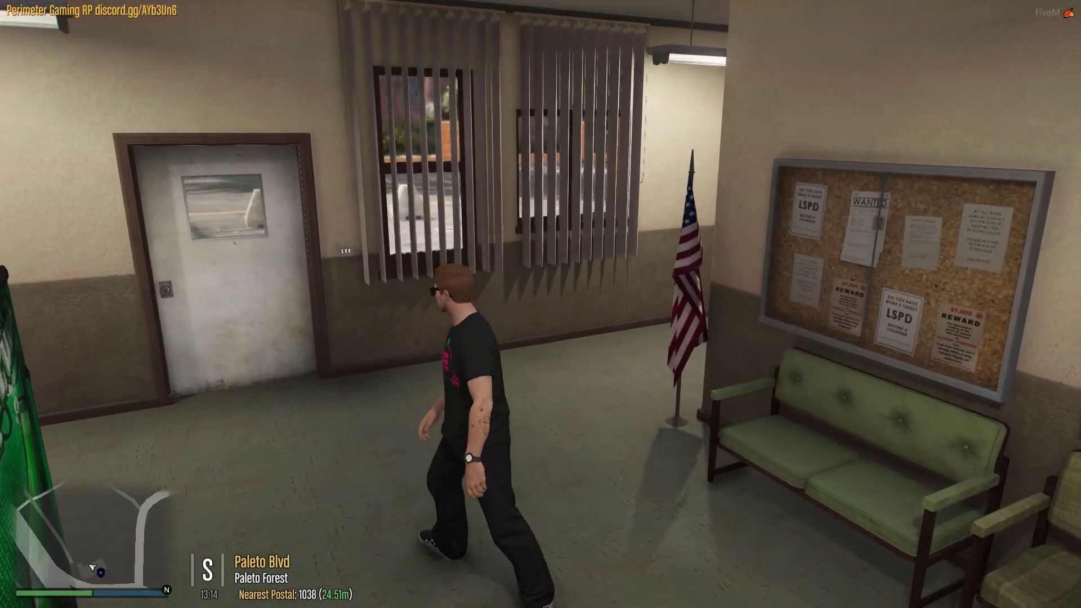
{"action": "key", "text": "w"}
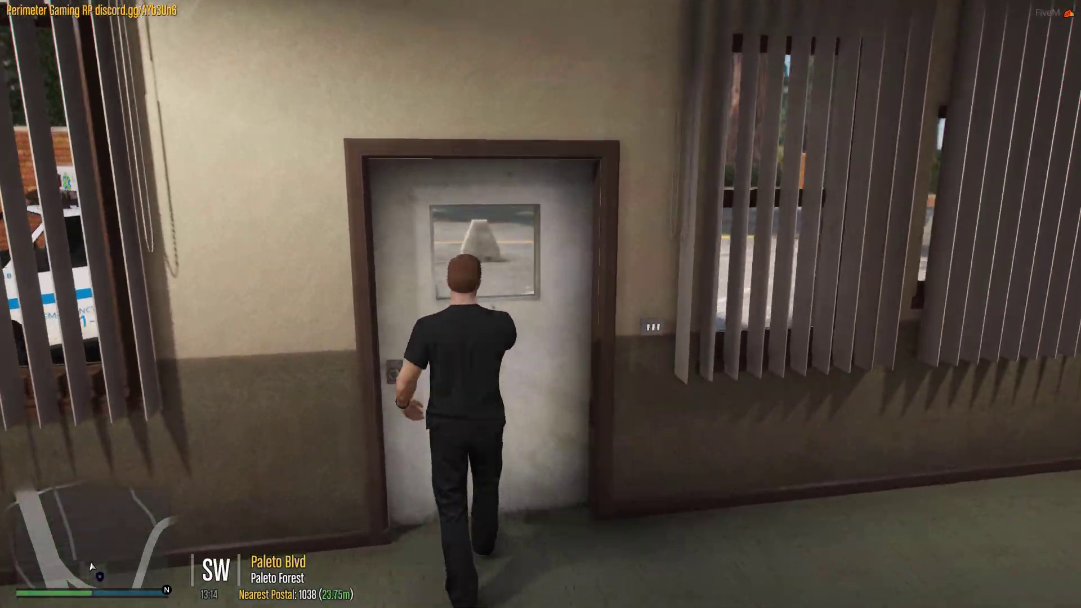
{"action": "key", "text": "w"}
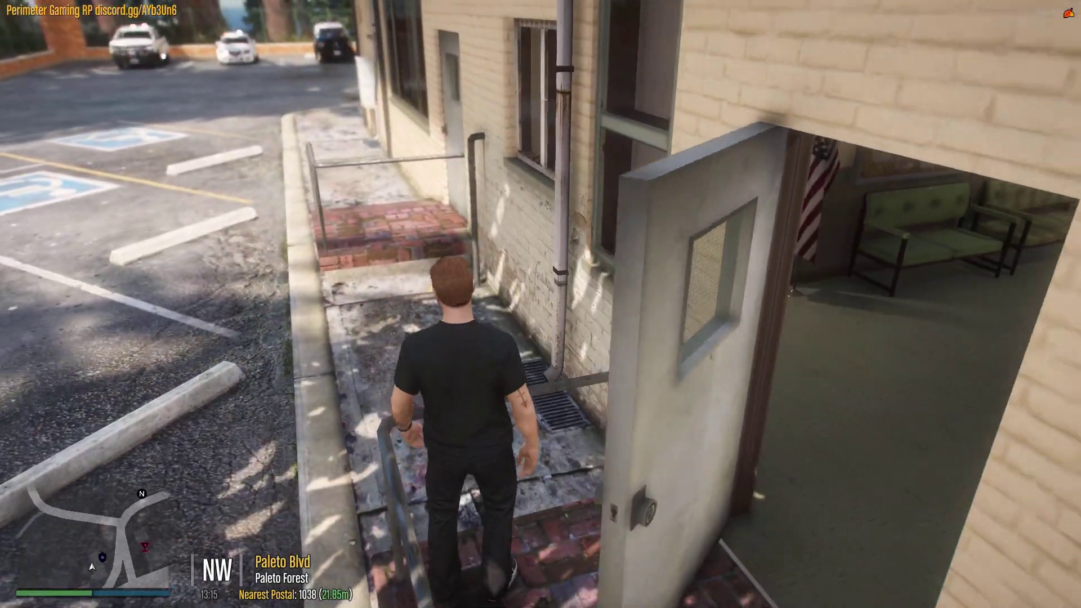
{"action": "key", "text": "w"}
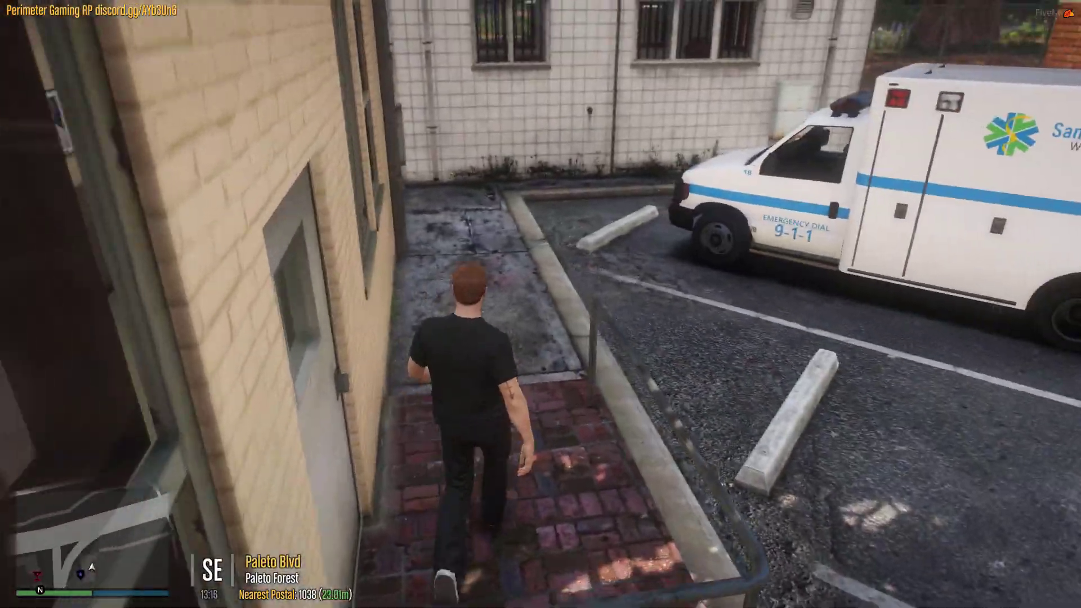
{"action": "key", "text": "w"}
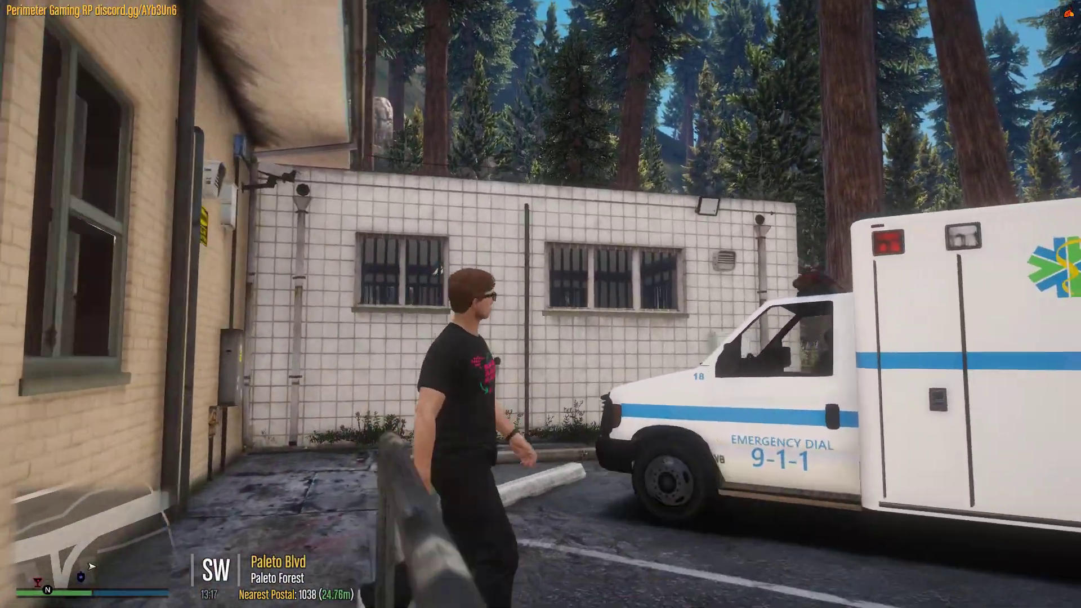
{"action": "key", "text": "w"}
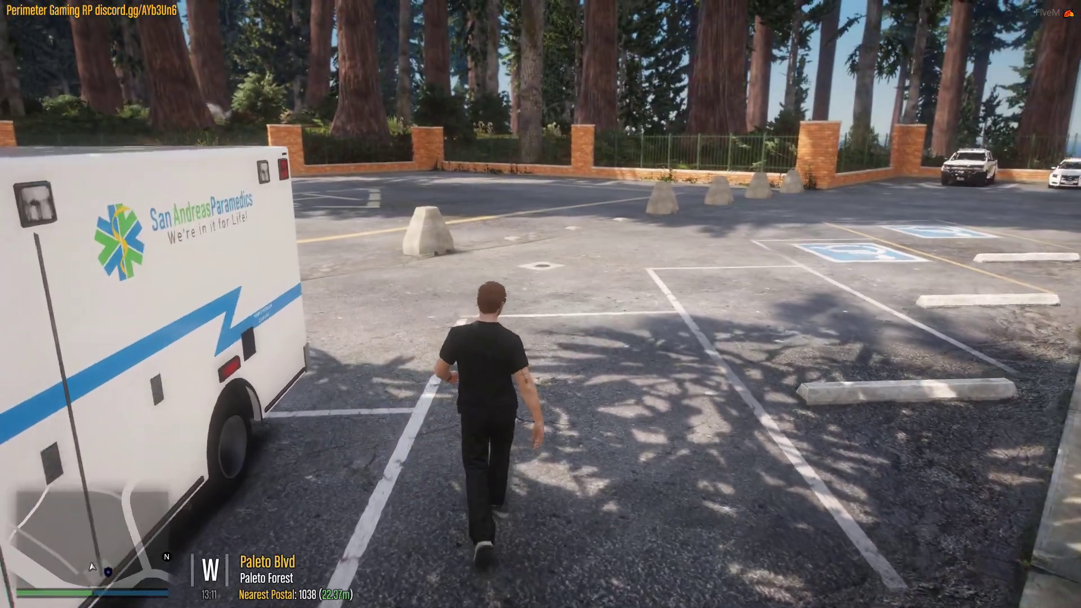
{"action": "key", "text": "w"}
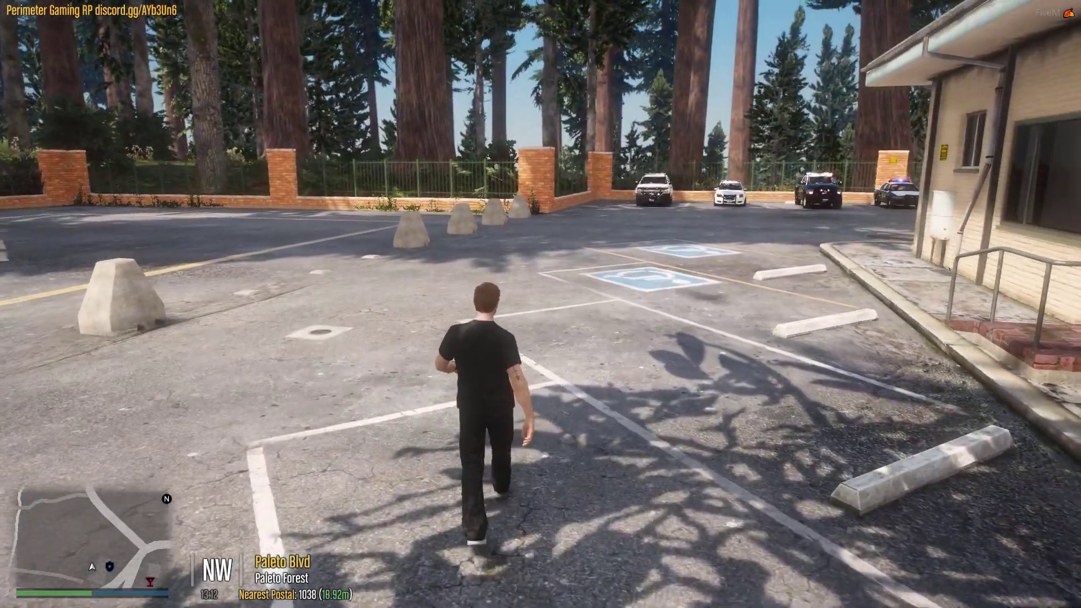
{"action": "key", "text": "w"}
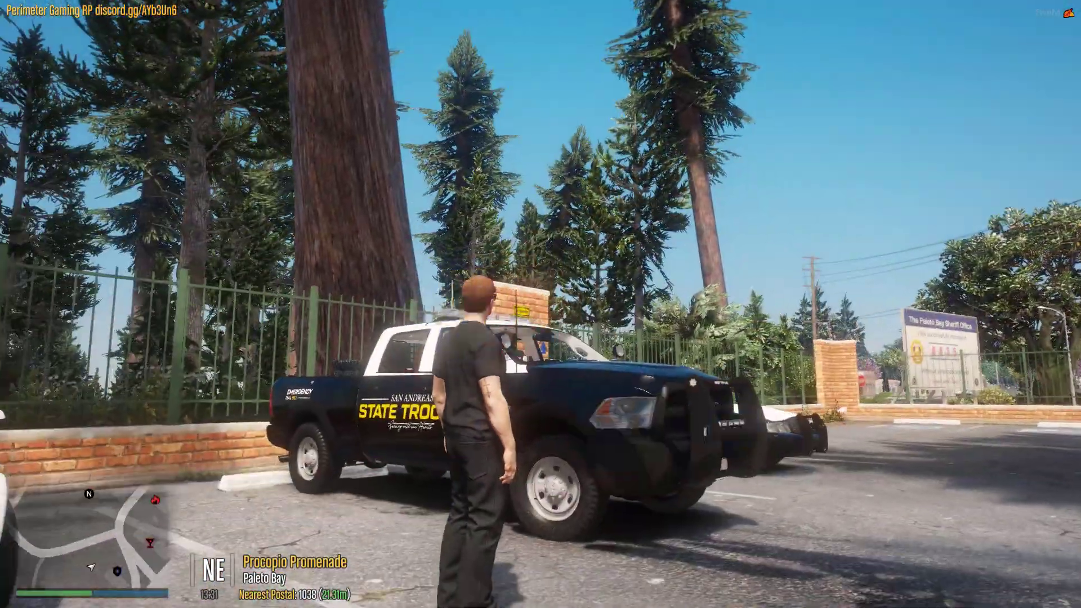
- Change the in-game server time to 00:00 with the /time chat command
{"action": "type", "text": "t/"}
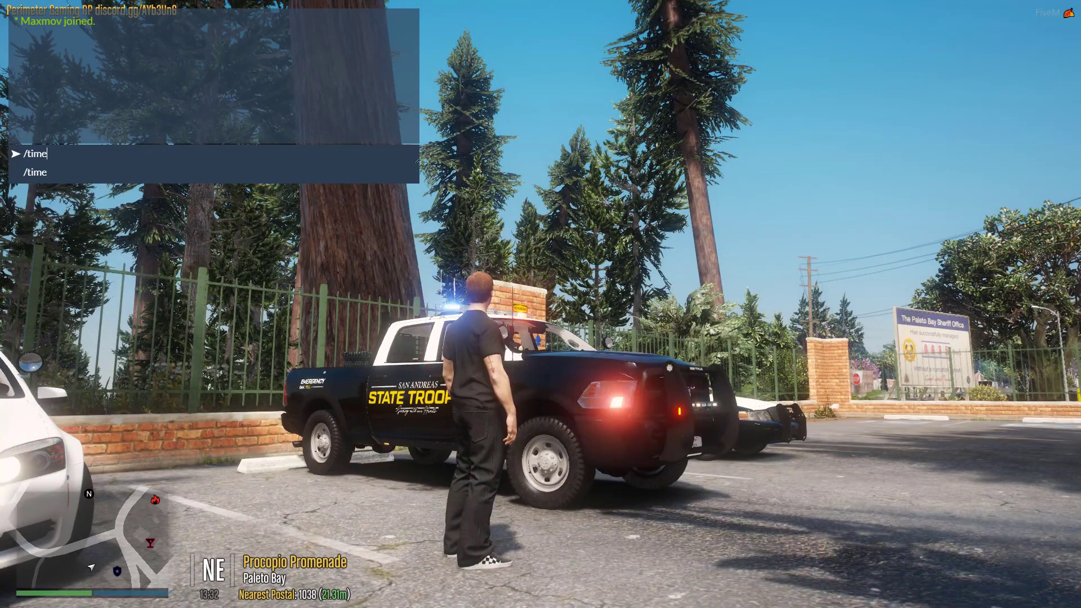
{"action": "key", "text": "Return"}
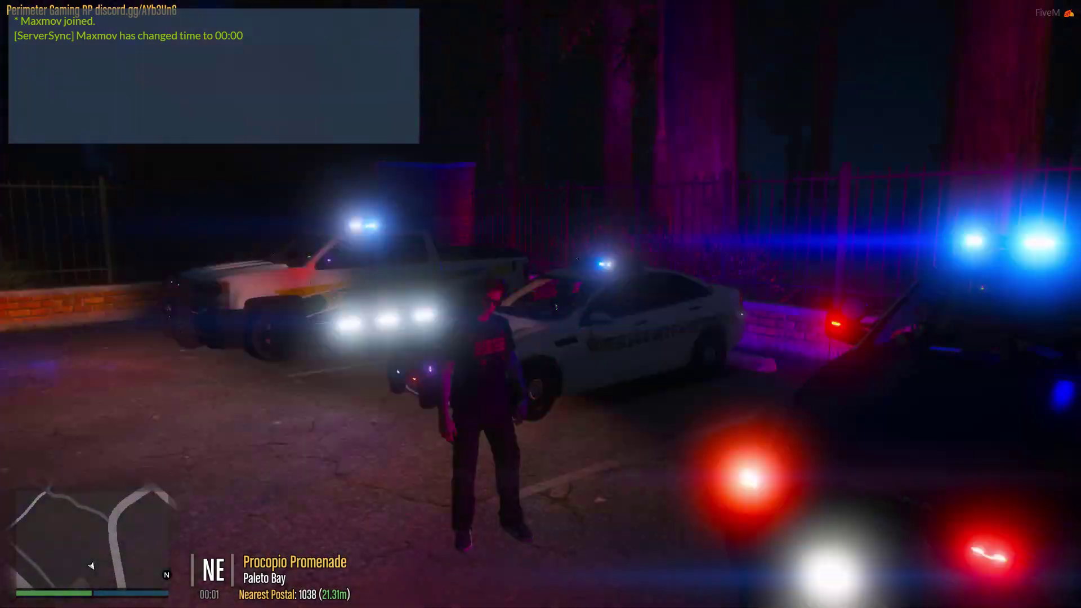
{"action": "key", "text": "w"}
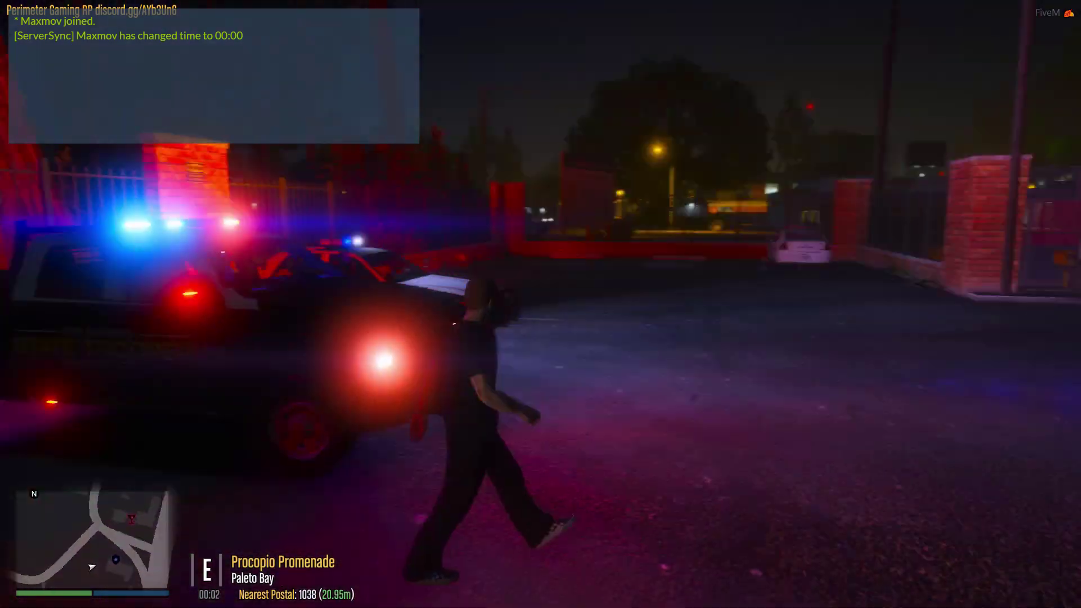
{"action": "key", "text": "w"}
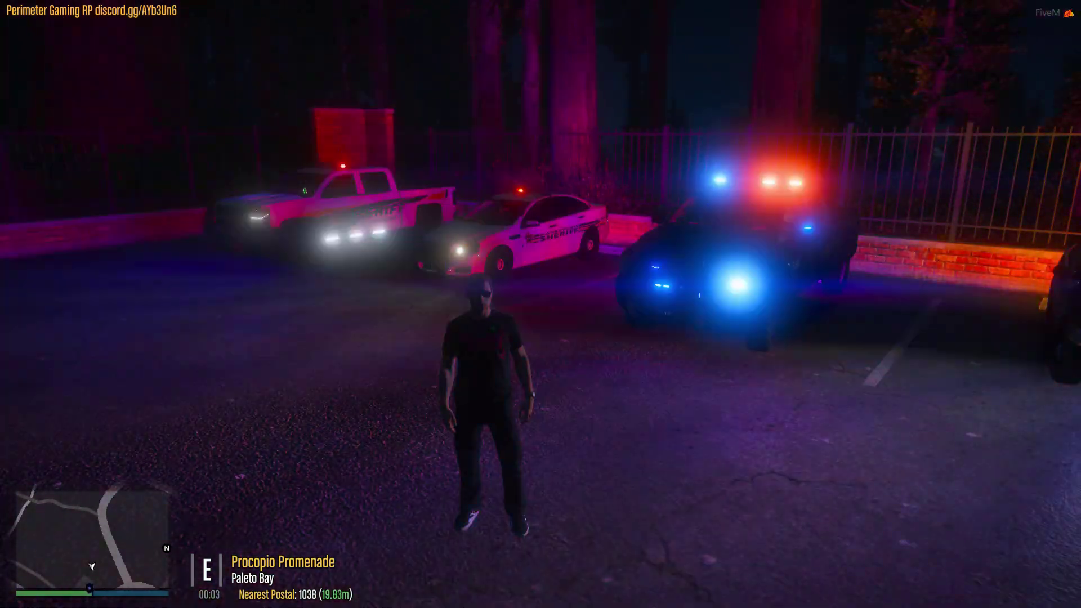
{"action": "key", "text": "w"}
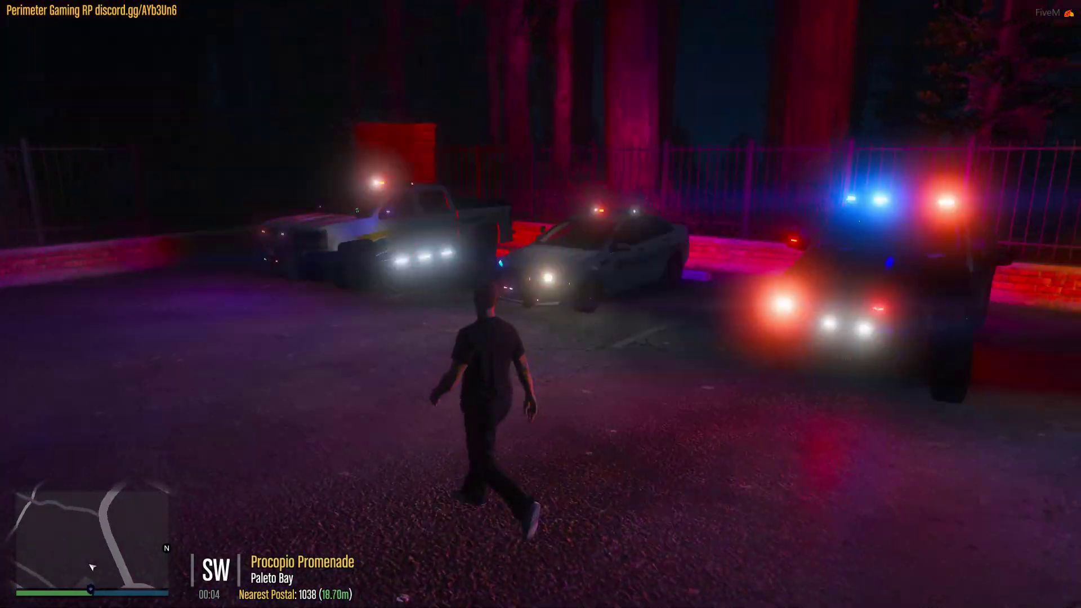
{"action": "key", "text": "w"}
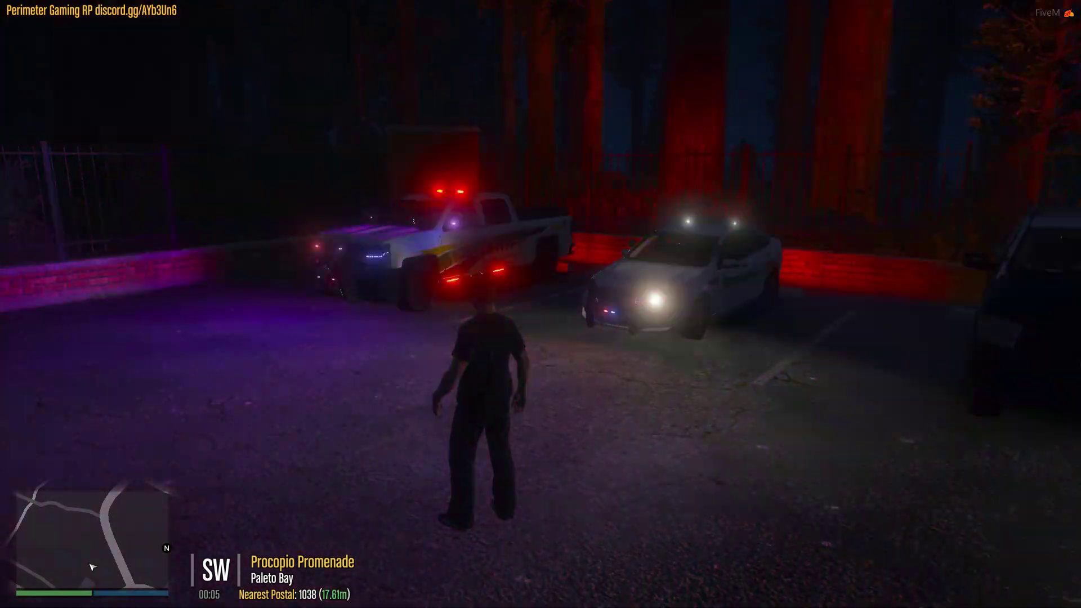